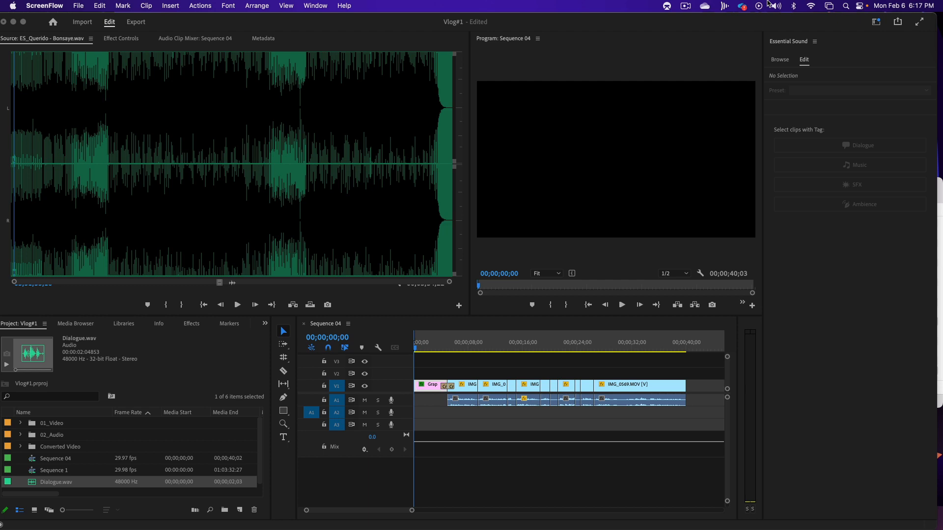
- Switch to the Editing workspace and reset it to its saved layout
key("space")
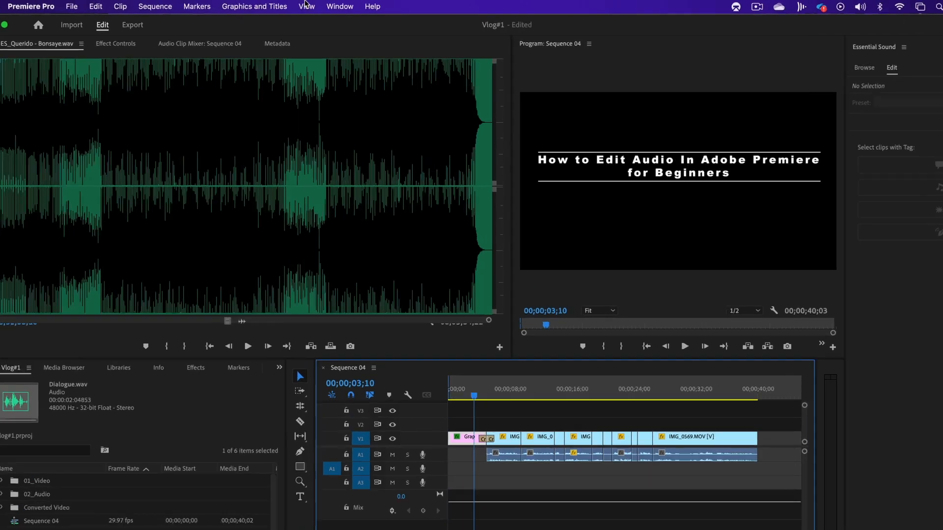
left_click(318, 5)
mouse_move(325, 20)
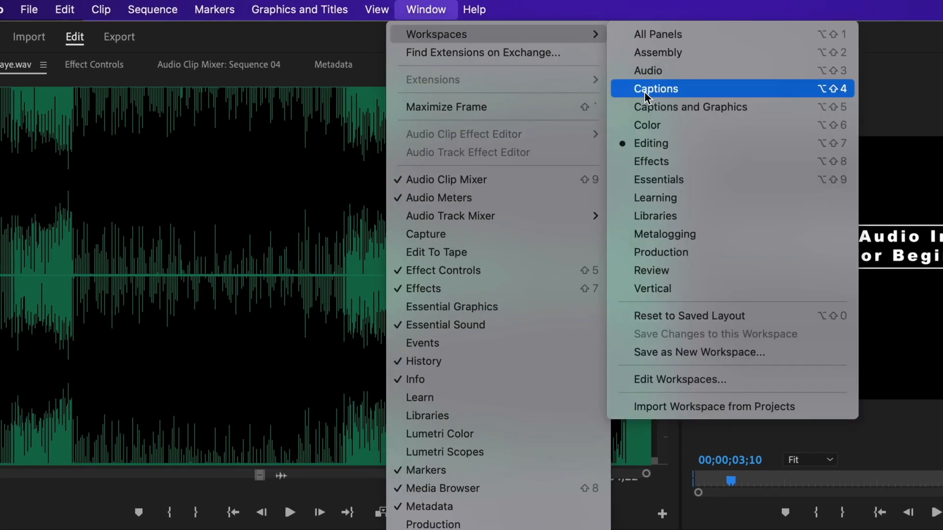
left_click(650, 142)
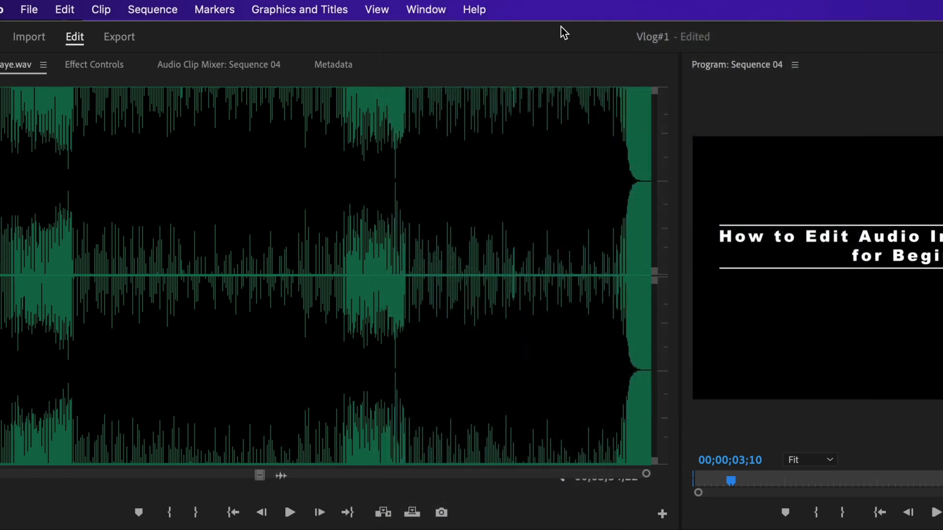
left_click(432, 9)
mouse_move(438, 40)
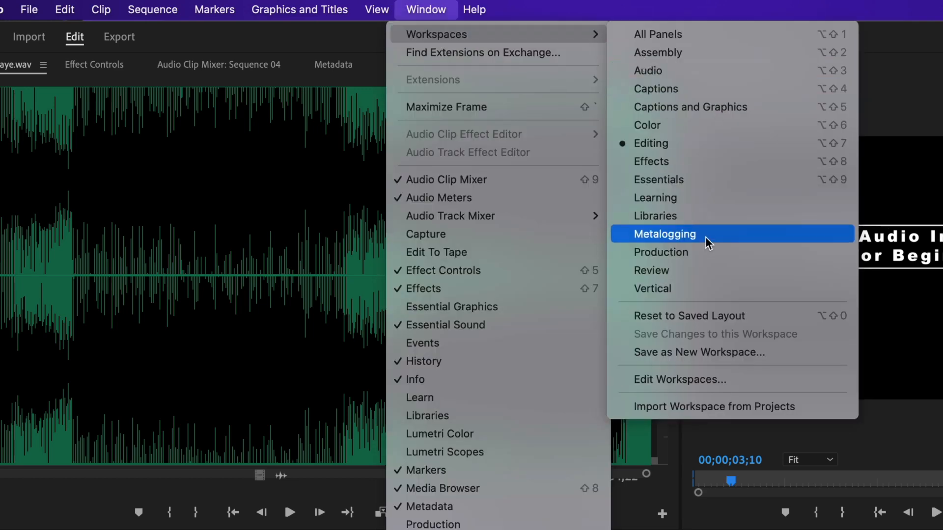
left_click(702, 315)
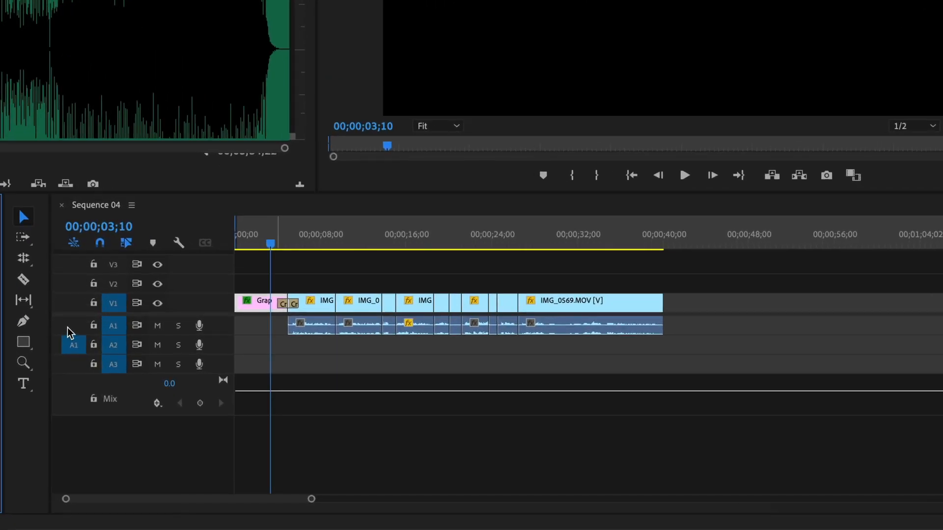
- Route the source audio to track A1 and expand audio tracks A1, A2 and A3 in the timeline
left_click(315, 409)
left_click_drag(71, 342, 73, 326)
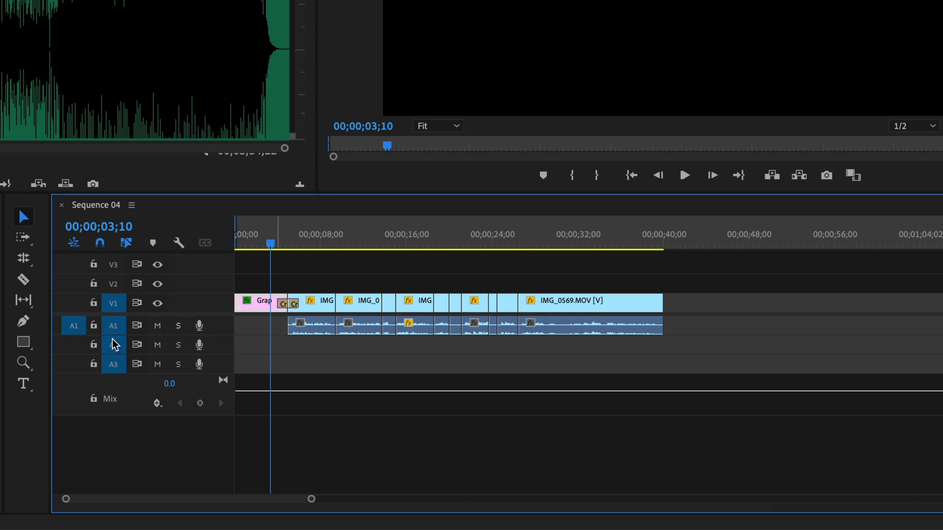
double_click(225, 329)
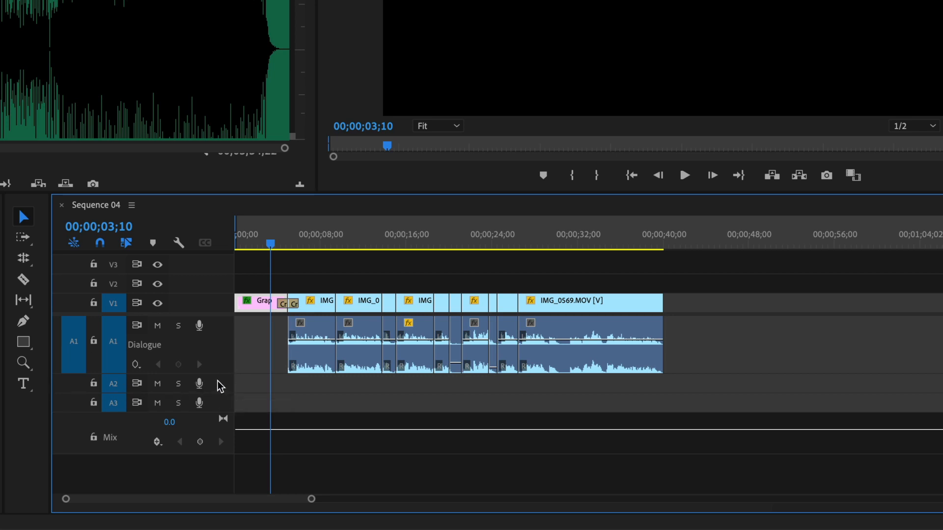
double_click(219, 386)
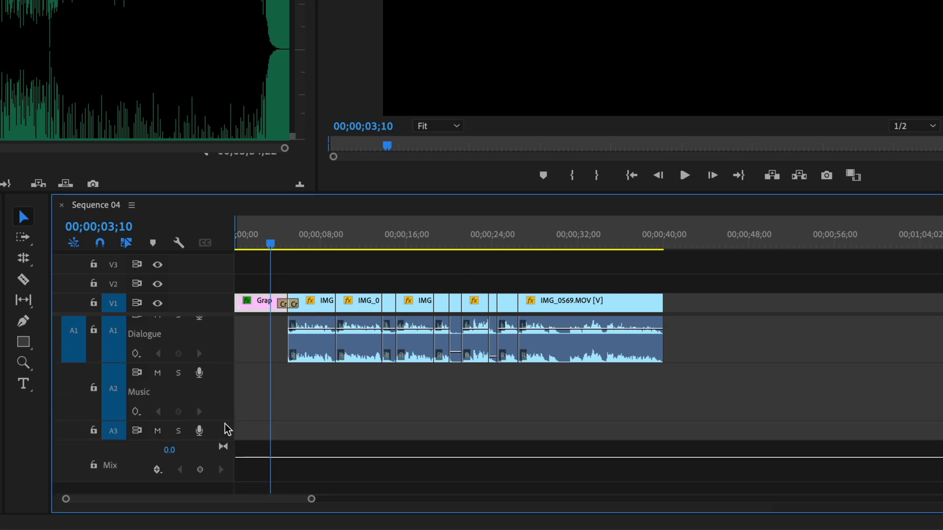
double_click(219, 432)
scroll(222, 433, "down", 2)
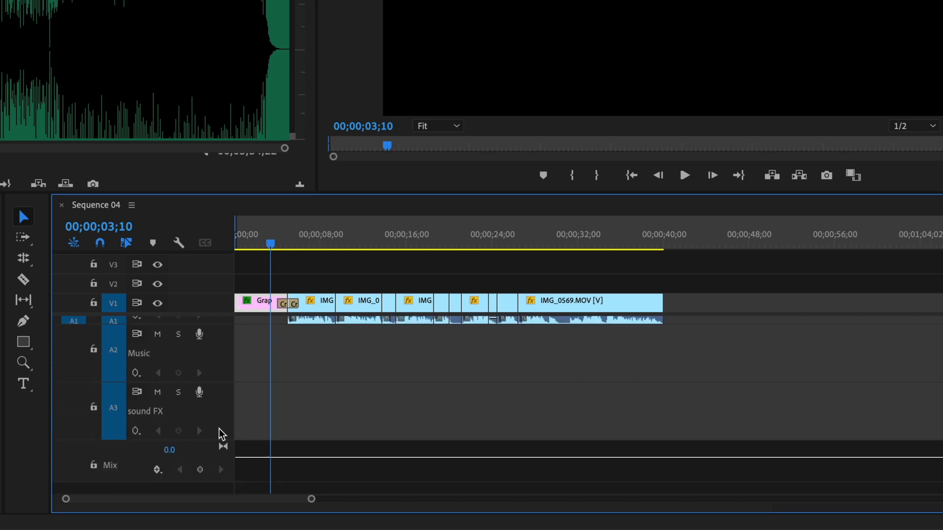
scroll(256, 405, "up", 2)
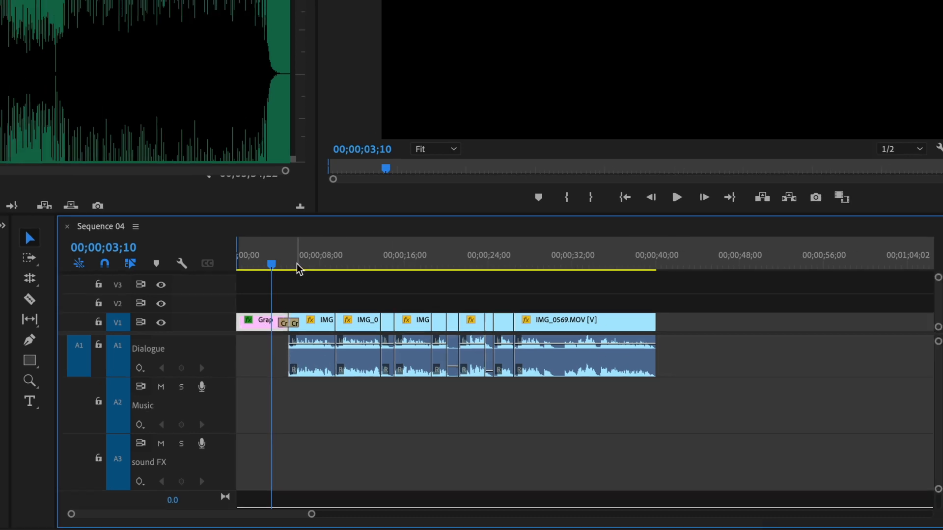
- Select all the audio clips on the Dialogue track and assign them the Dialogue audio type in Essential Sound
left_click_drag(296, 243, 324, 243)
left_click_drag(324, 401, 600, 415)
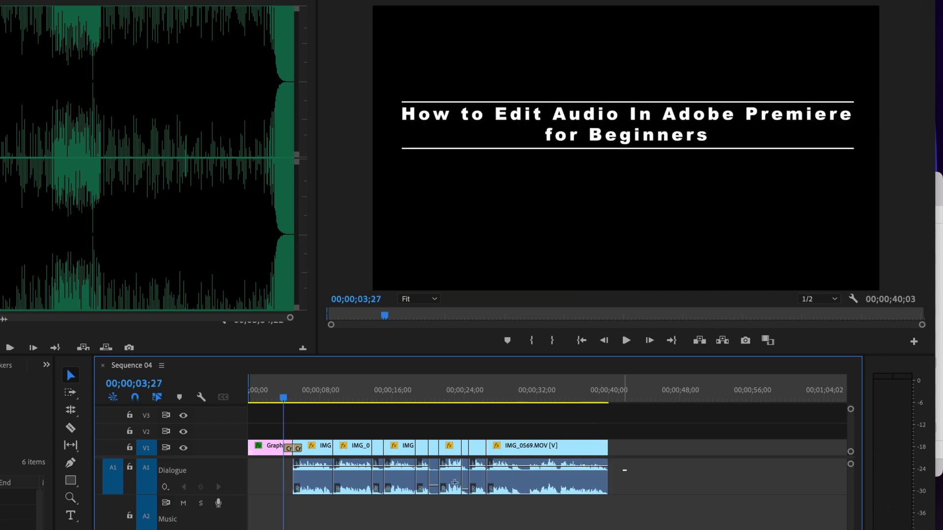
left_click_drag(626, 472, 347, 487)
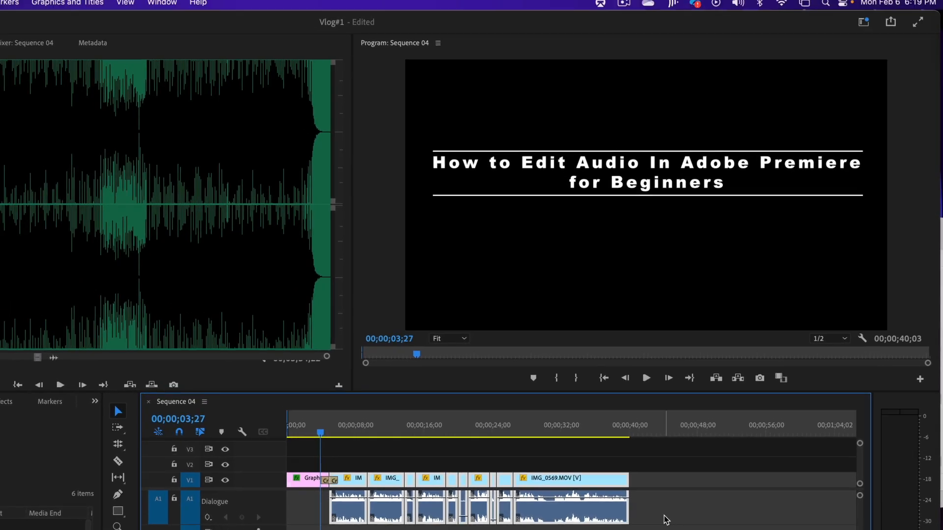
left_click(182, 4)
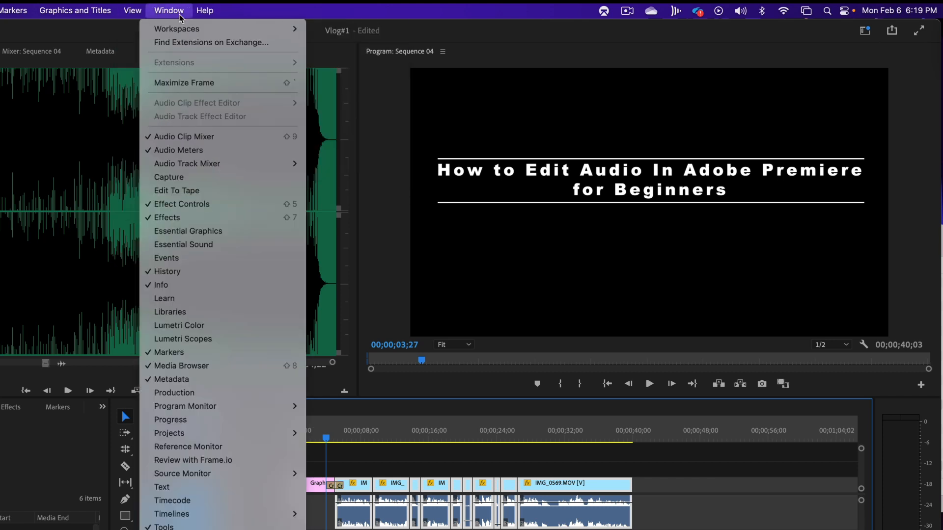
left_click(206, 245)
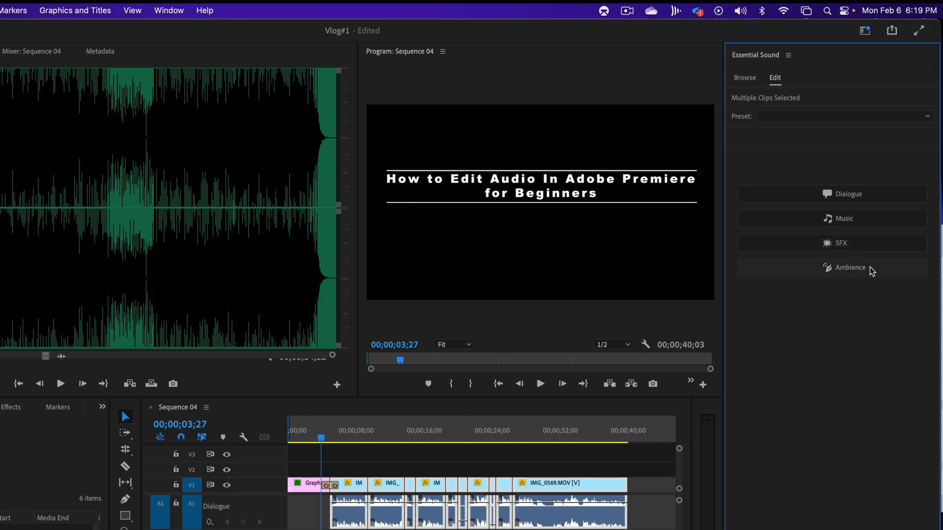
left_click(865, 194)
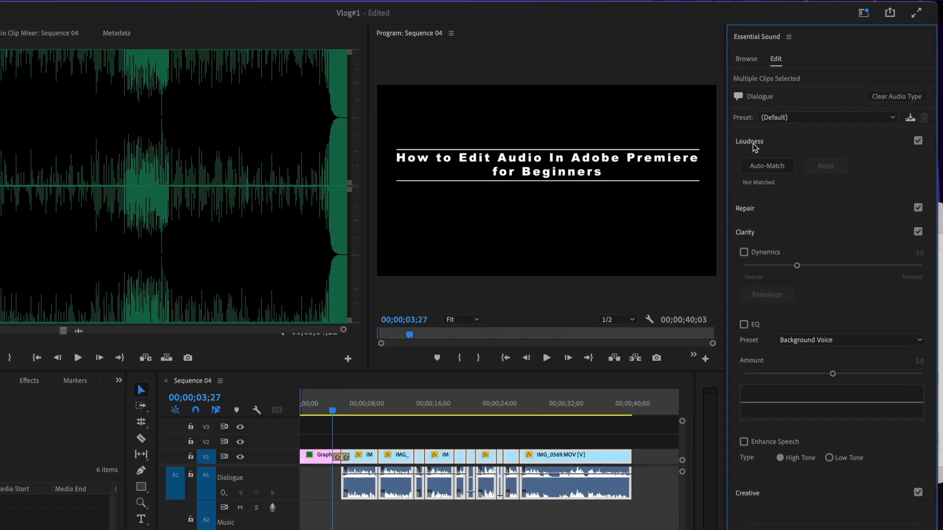
- Auto-match the loudness of the selected dialogue clips
left_click(756, 142)
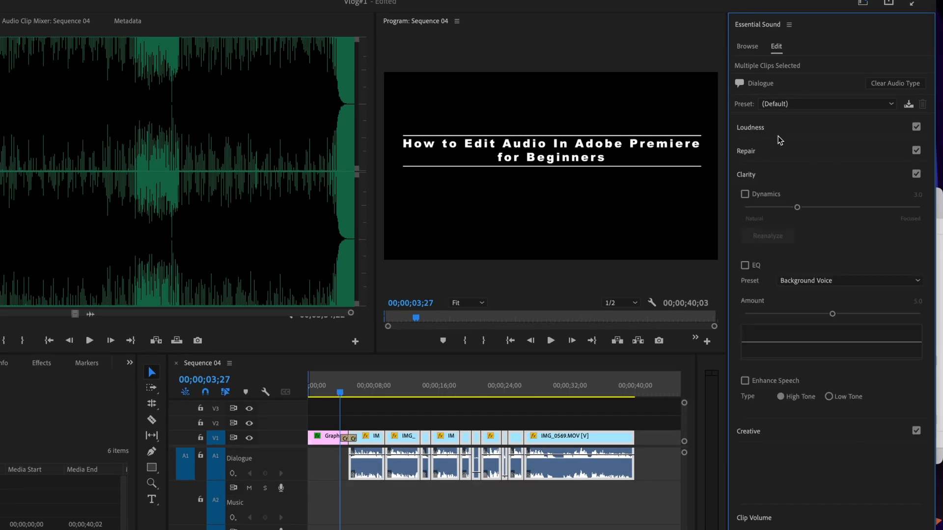
left_click(772, 130)
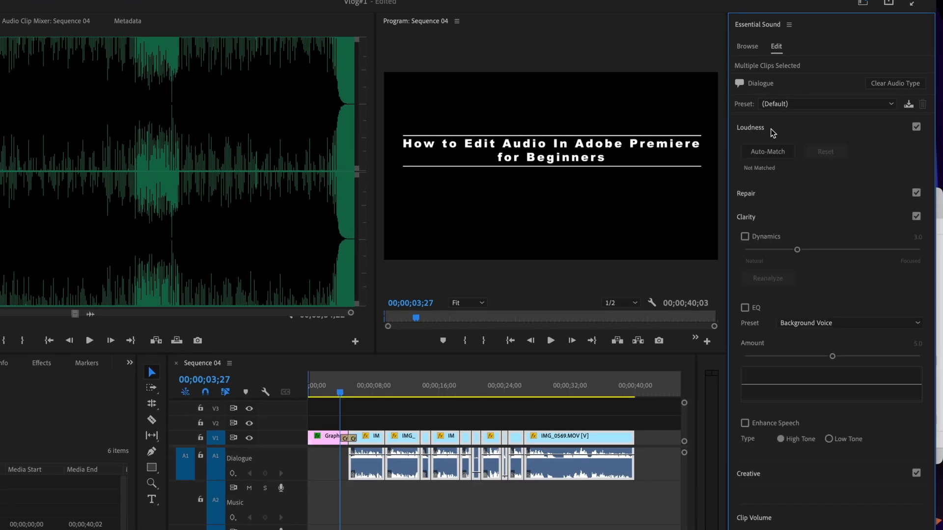
left_click(770, 157)
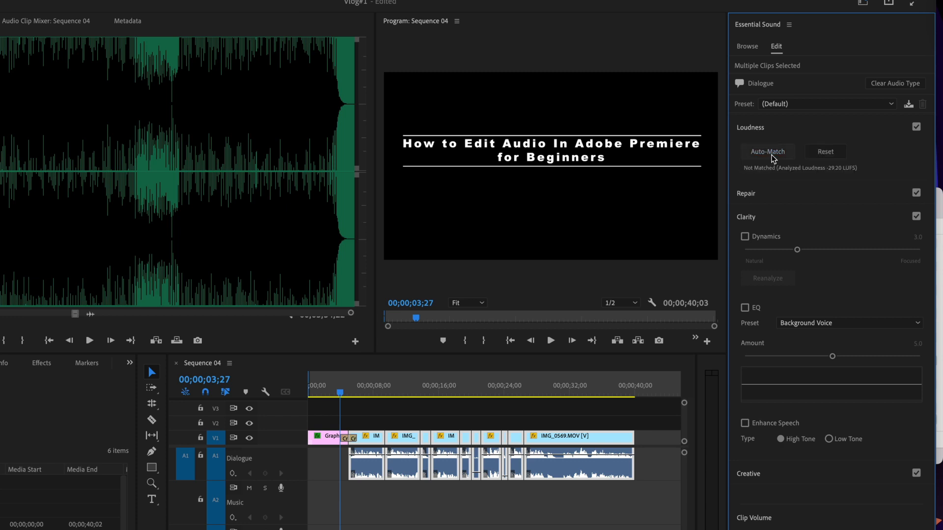
left_click(775, 154)
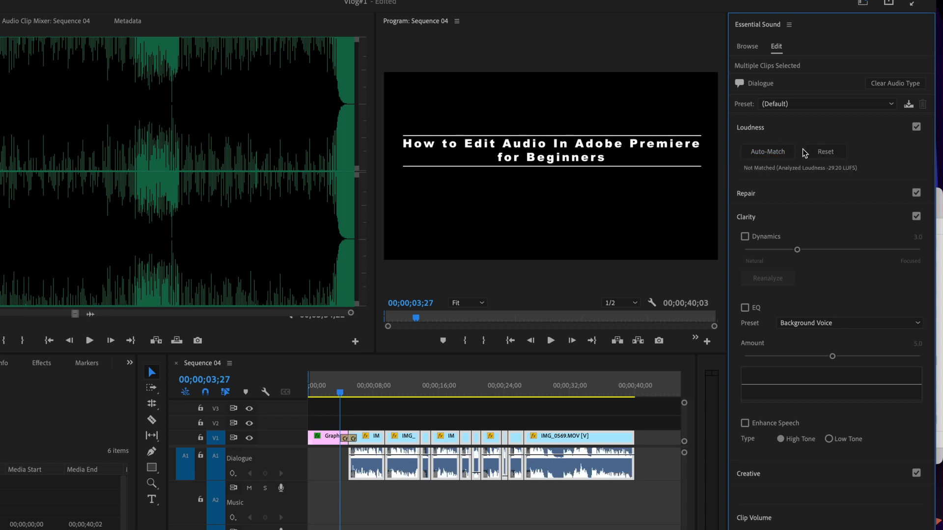
left_click(769, 154)
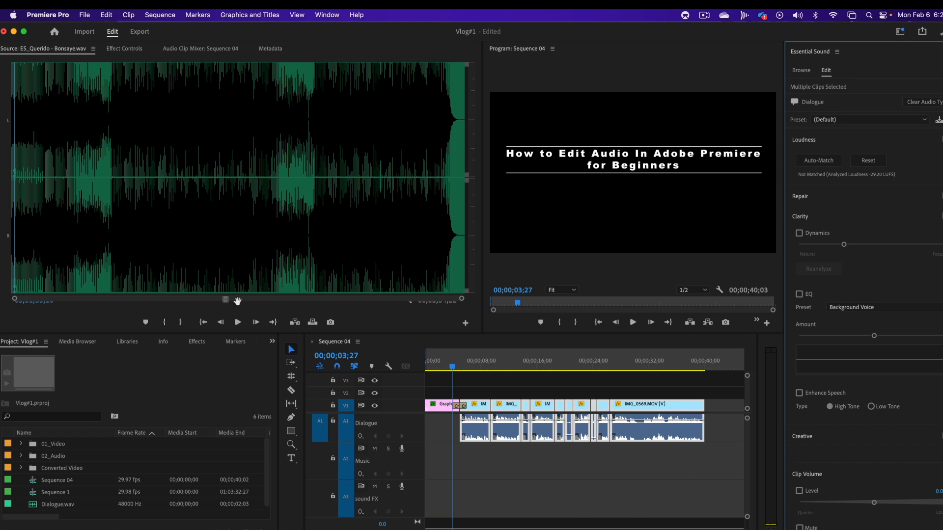
- Place ES_Querido - Bonsaye.wav at the start of the Music track and tag it as Music with the Balanced Background Music preset
left_click_drag(238, 300, 412, 466)
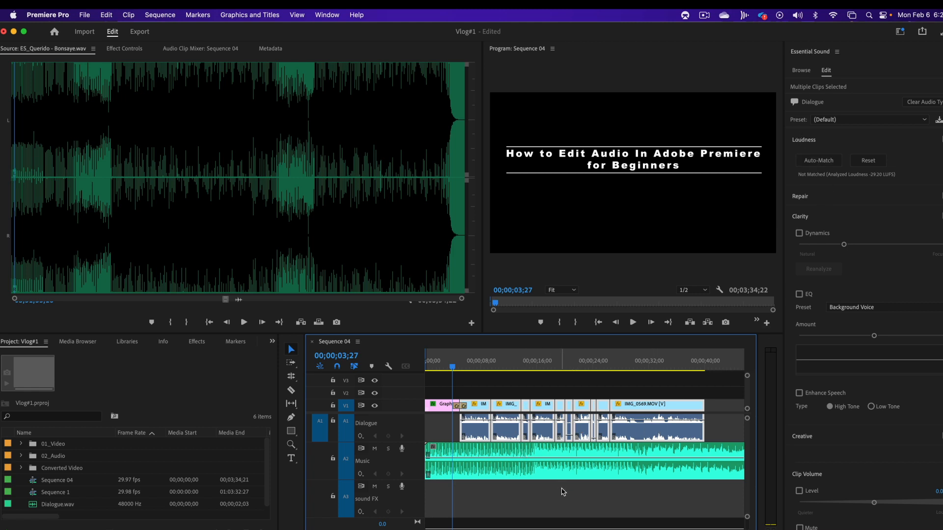
left_click(556, 450)
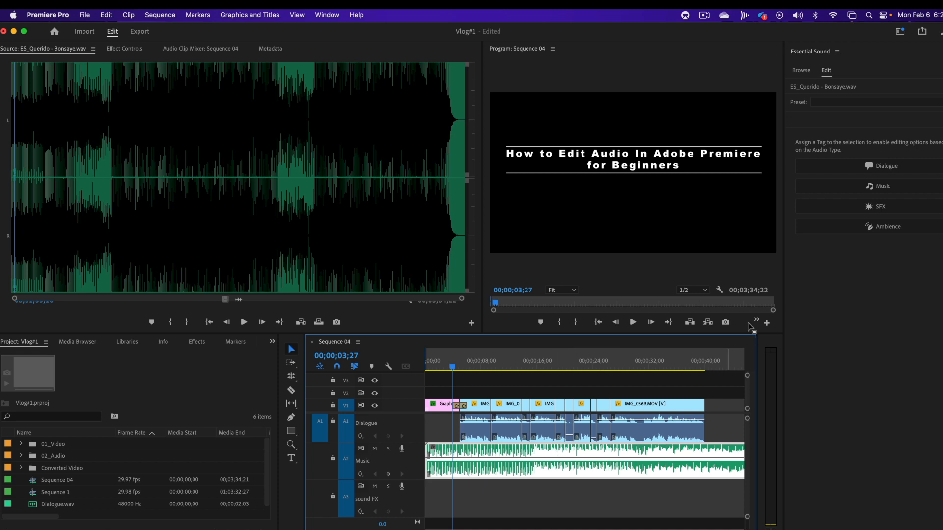
left_click(883, 186)
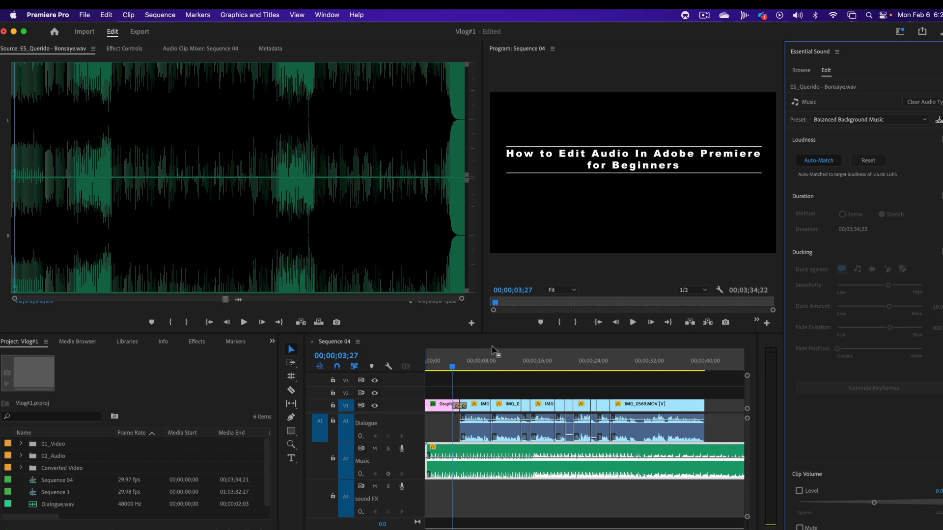
- Play two passages of the sequence, near its start and from 00;00;16;25, to check the balance between music and dialogue
left_click(478, 369)
key("space")
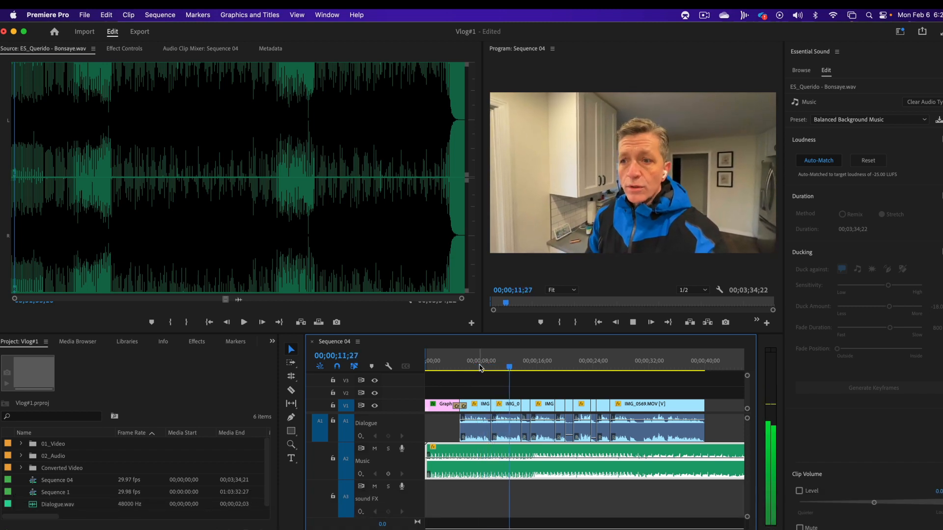
key("space")
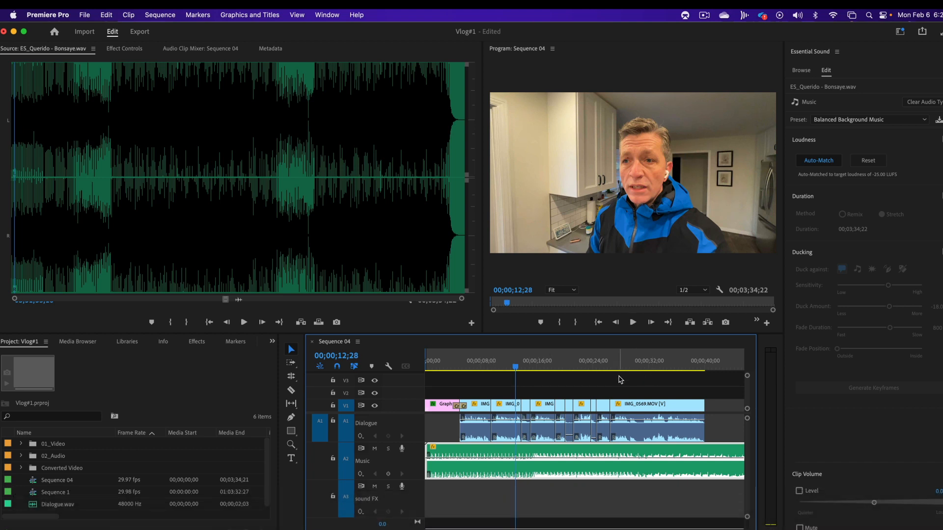
left_click(546, 376)
left_click(540, 365)
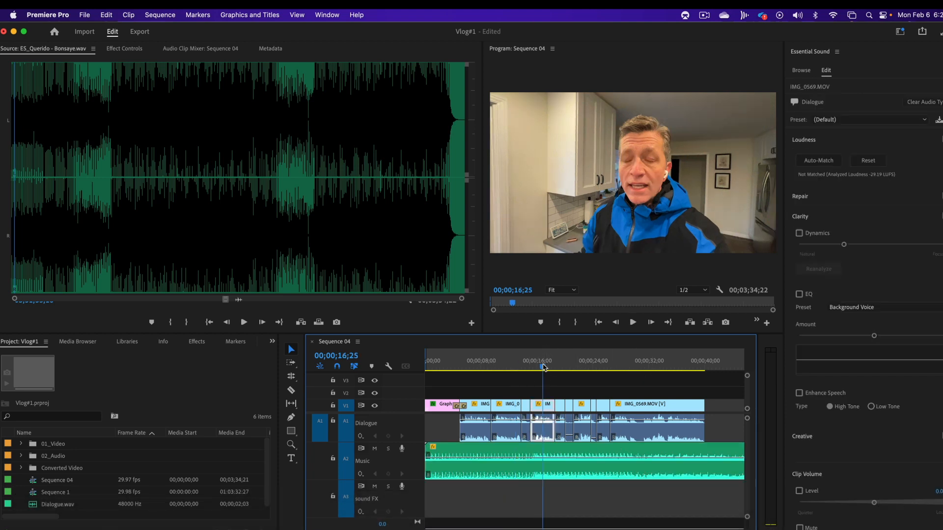
key("space")
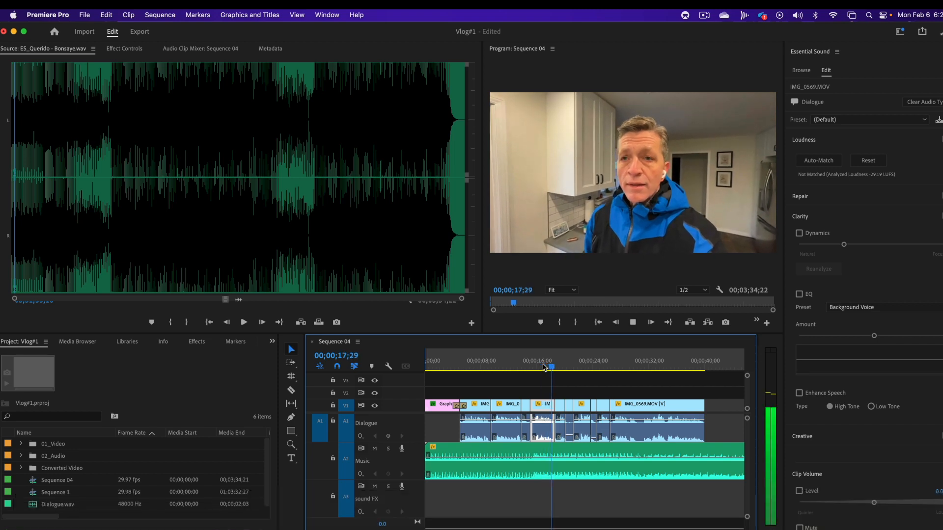
key("space")
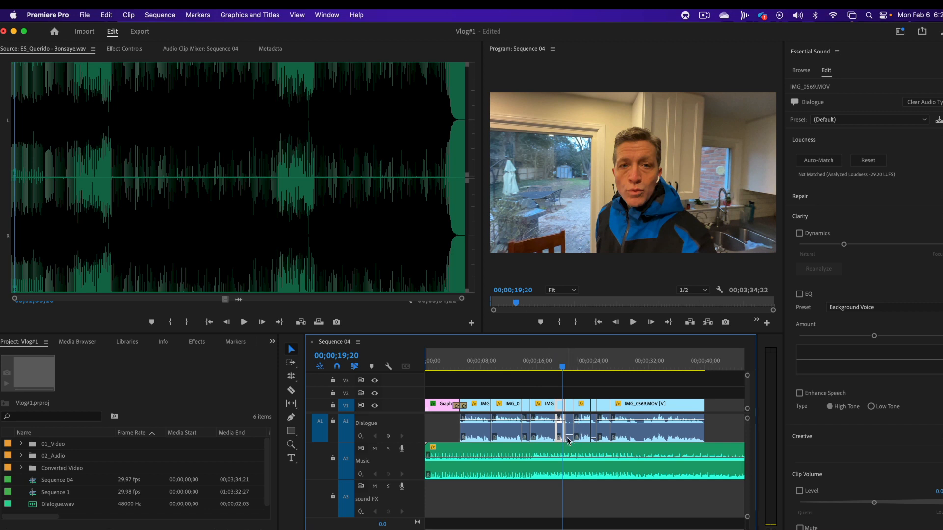
- Add a volume level keyframe of 0.0 dB to the music clip at 00;00;04;12, just before the dialogue begins
left_click(526, 449)
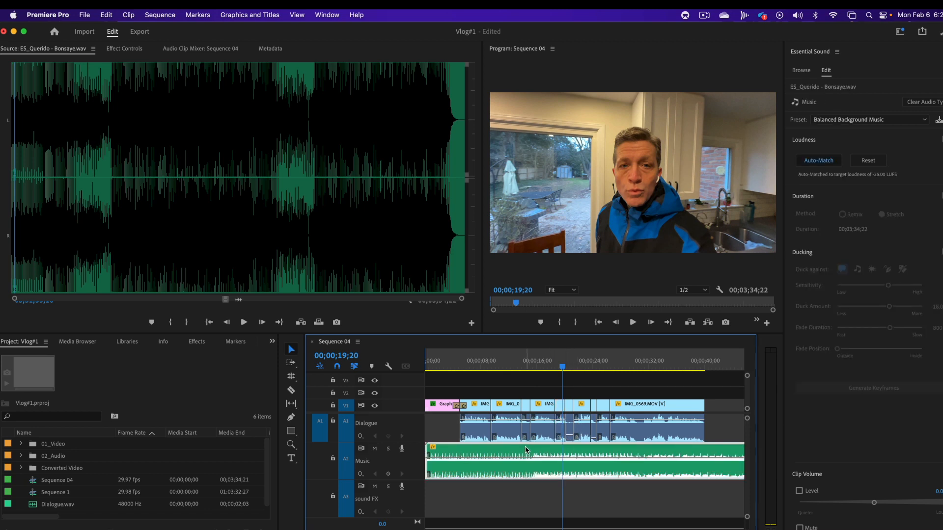
left_click(124, 49)
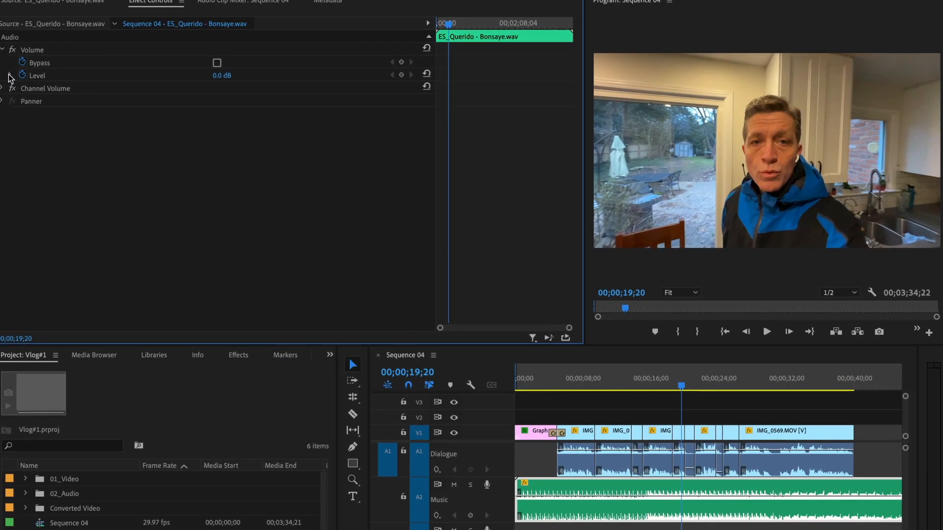
left_click(10, 76)
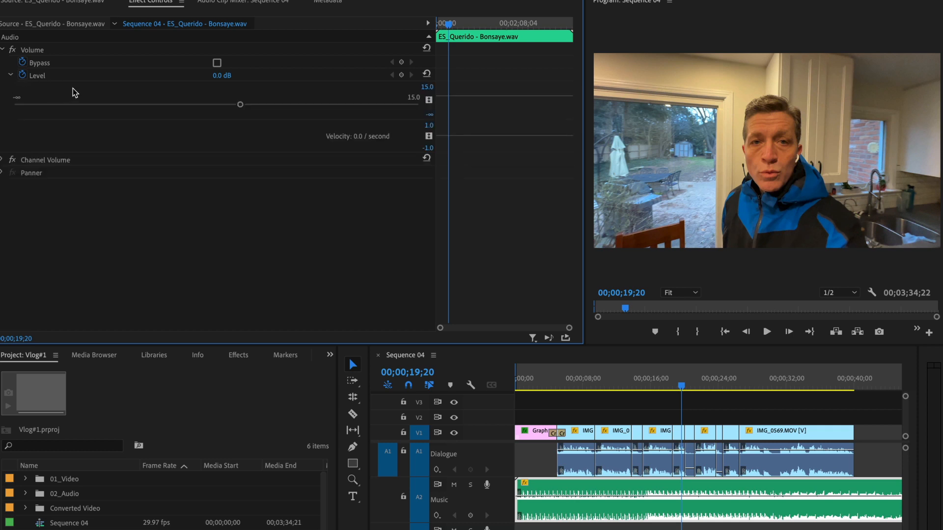
key("ctrl+s")
left_click(540, 384)
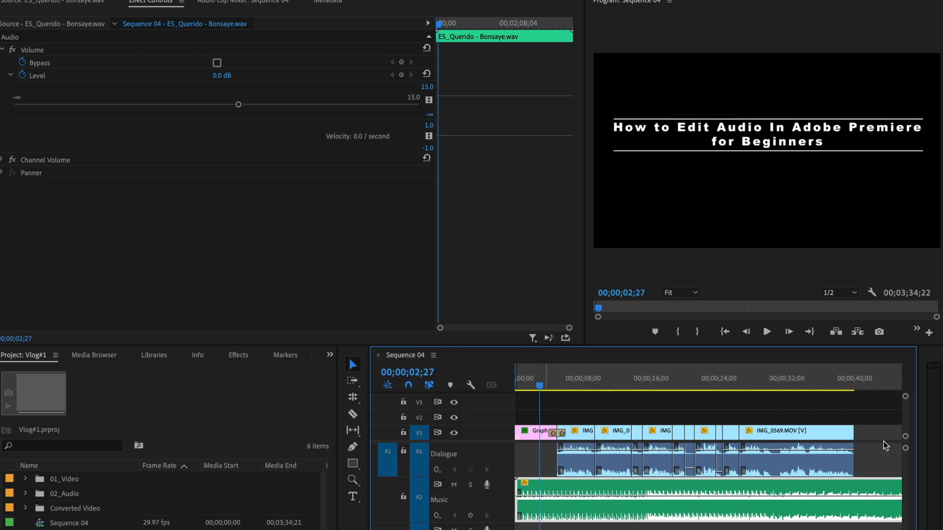
key("space")
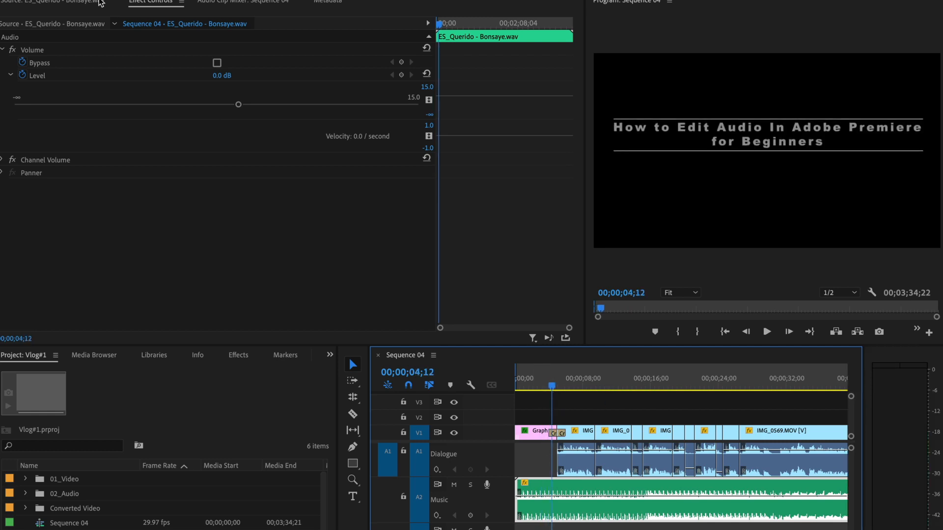
left_click(23, 77)
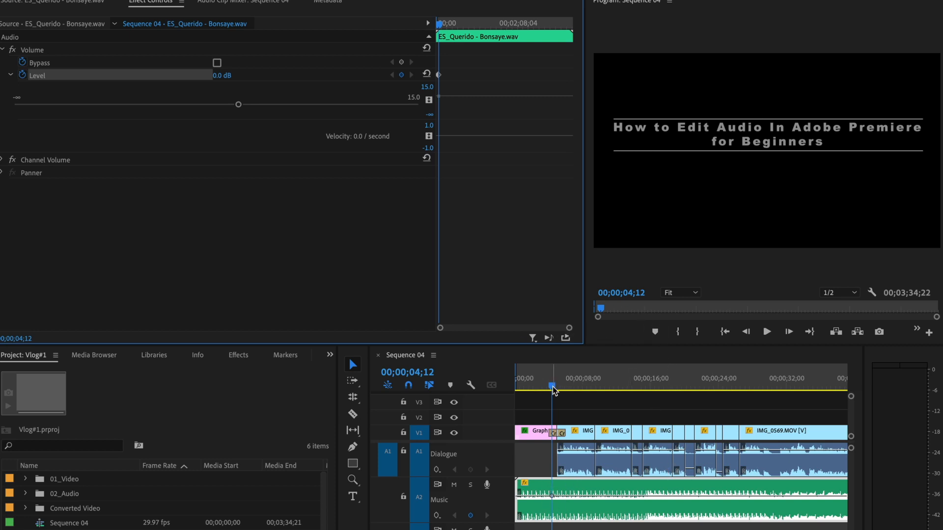
- Lower the music clip's volume level to -10.0 dB at 00;00;05;17 and play the transition into the dialogue
left_click_drag(555, 386, 563, 386)
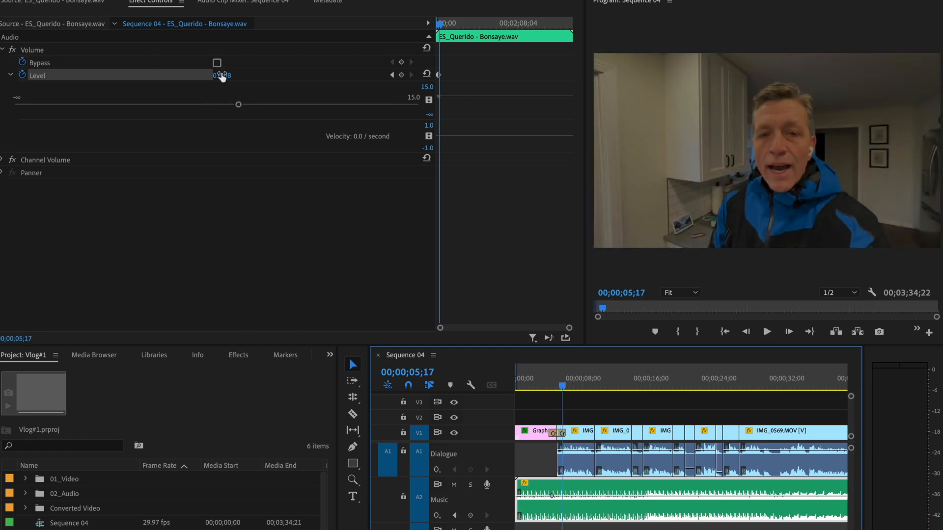
left_click_drag(238, 105, 163, 105)
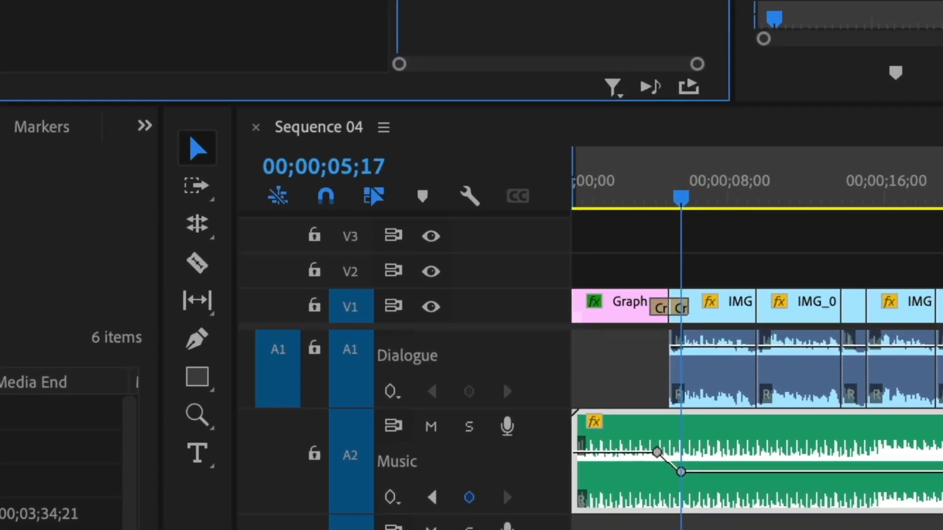
left_click(641, 198)
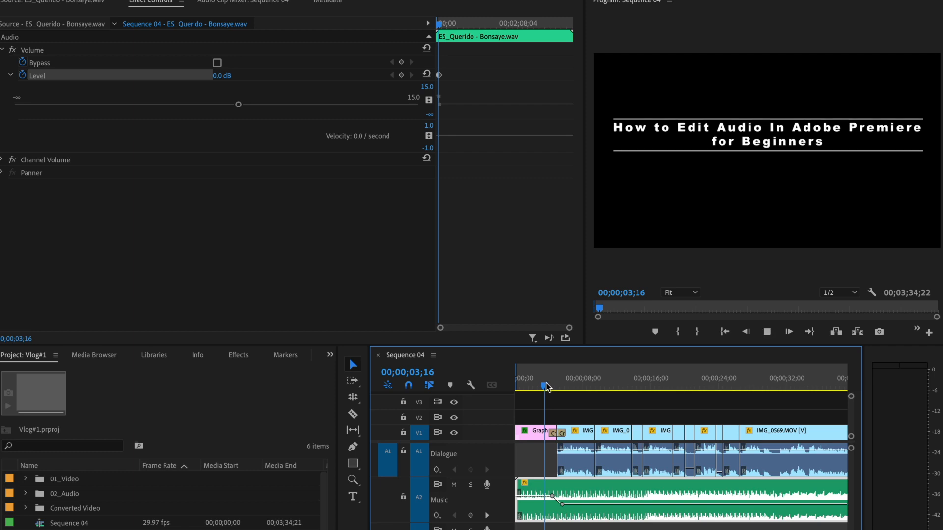
key("space")
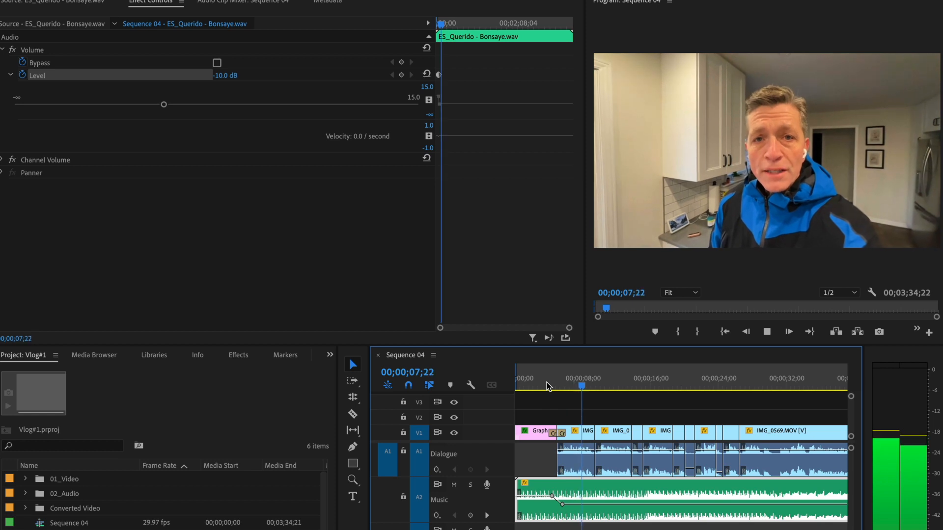
key("space")
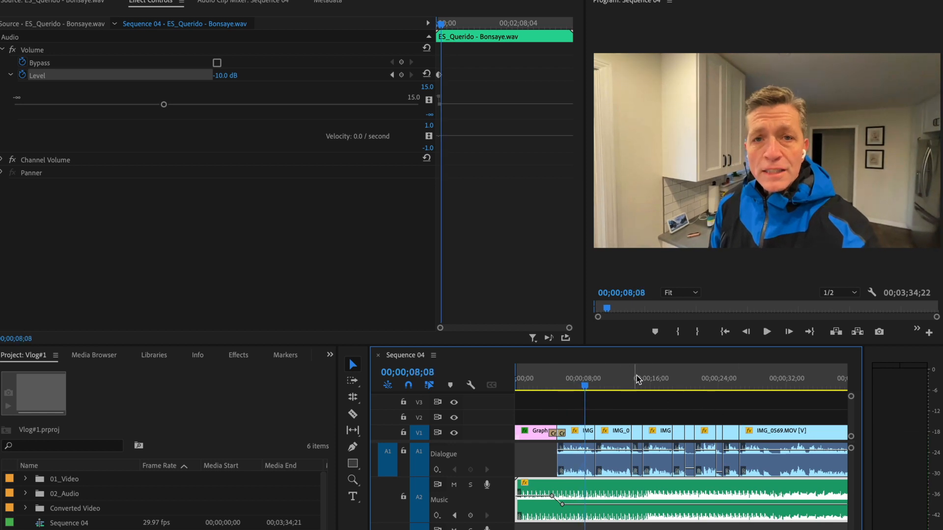
- Play the music passage around 00;00;15;00 and add a -10.0 dB volume level keyframe at 00;00;14;26
left_click(627, 384)
key("space")
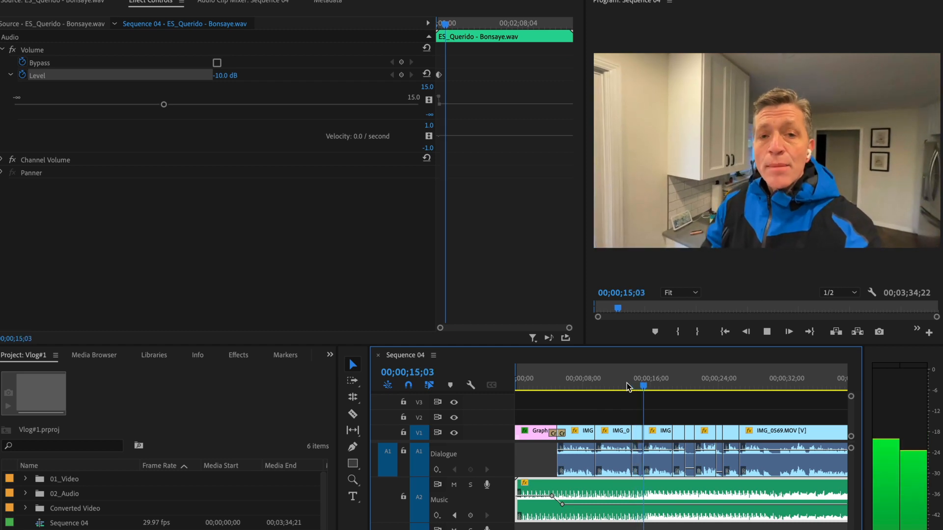
left_click(643, 388)
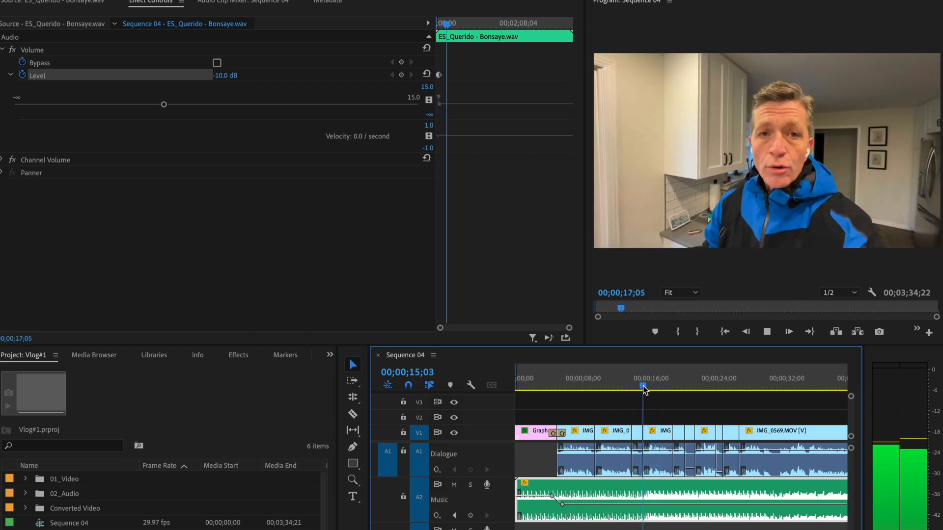
left_click_drag(643, 388, 641, 388)
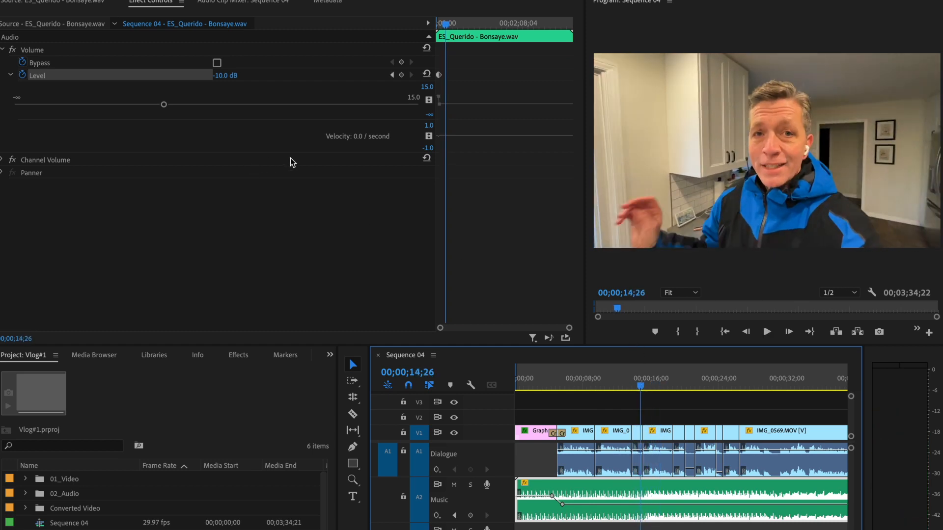
left_click(400, 75)
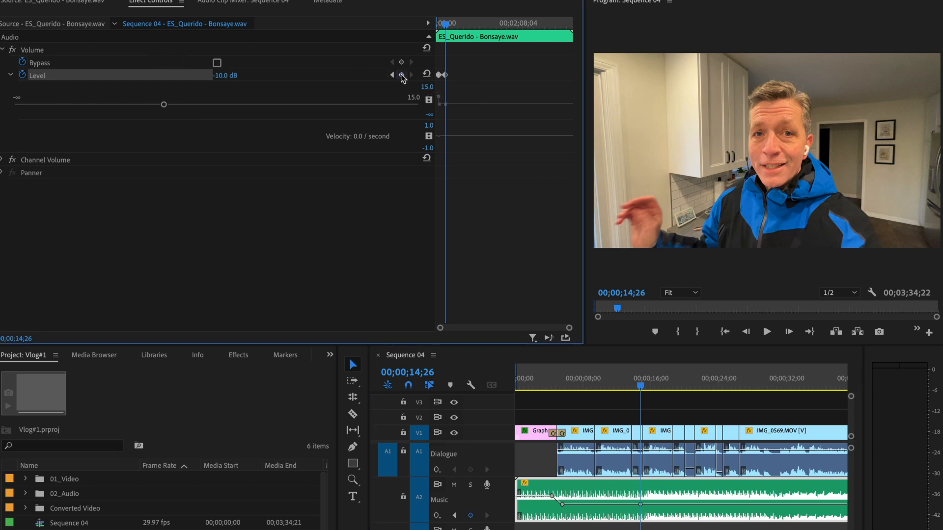
- Lower the music clip's volume level to -13.0 dB at 00;00;16;03 and play the passage to check the balance
key("space")
key("space")
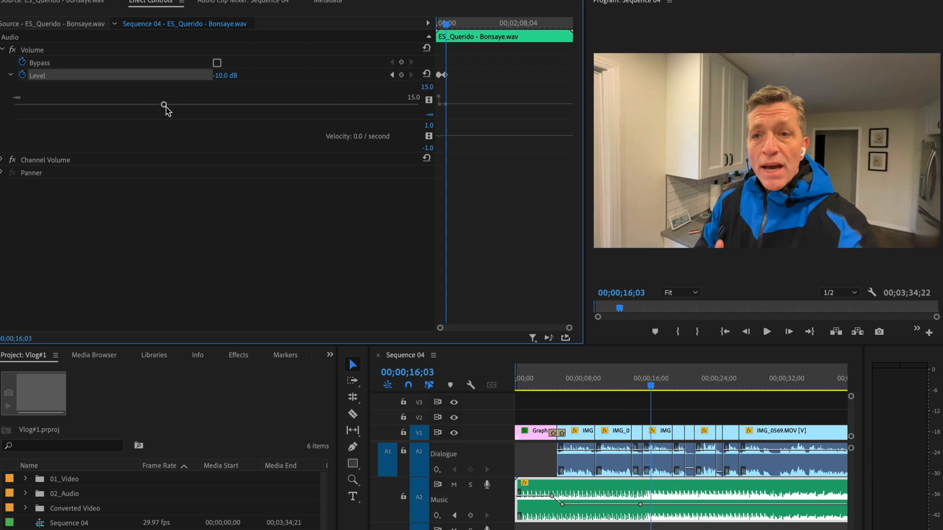
left_click_drag(163, 105, 145, 105)
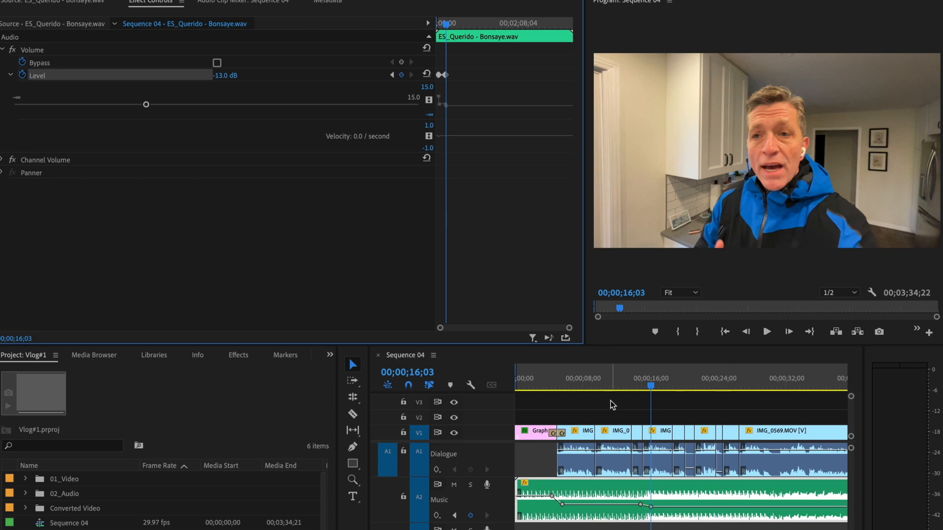
left_click(638, 385)
key("space")
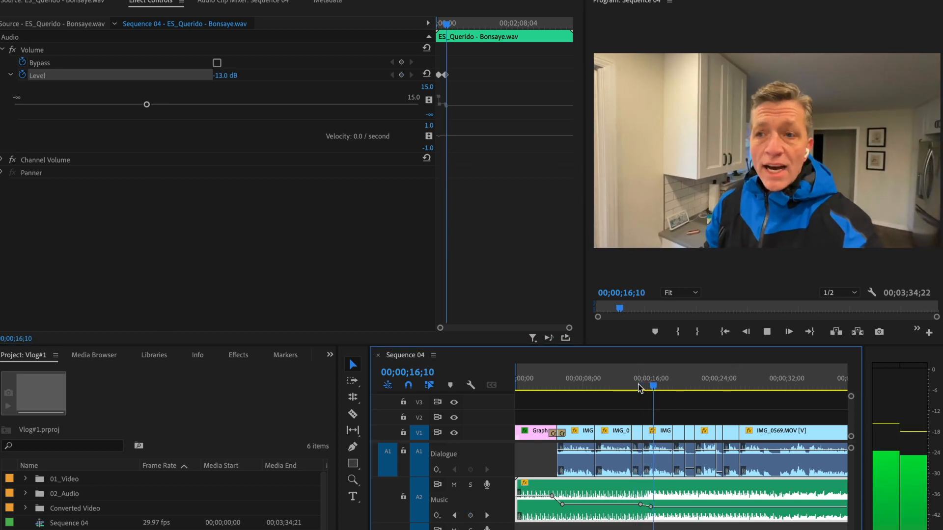
key("space")
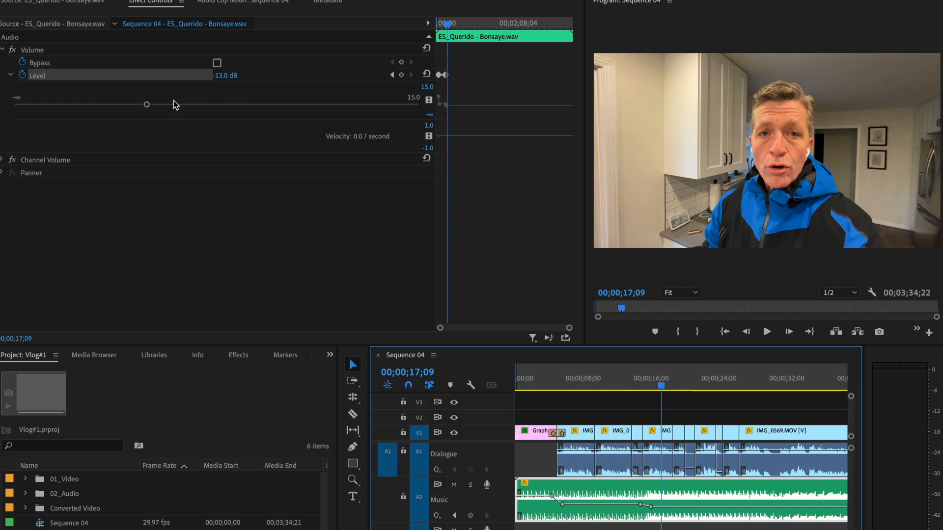
- Set the music level keyframe at 00;00;16;03 to -15.1 dB and listen to the passage again
left_click(391, 74)
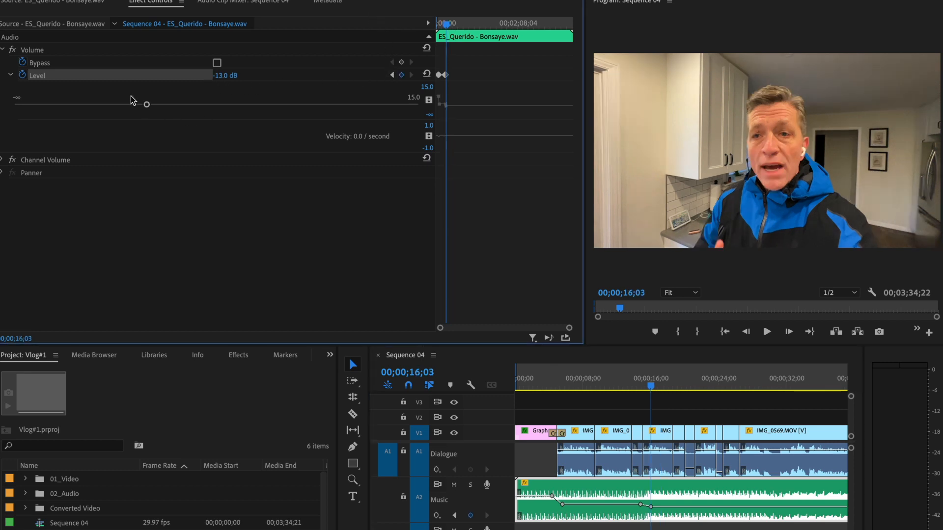
left_click_drag(145, 104, 145, 107)
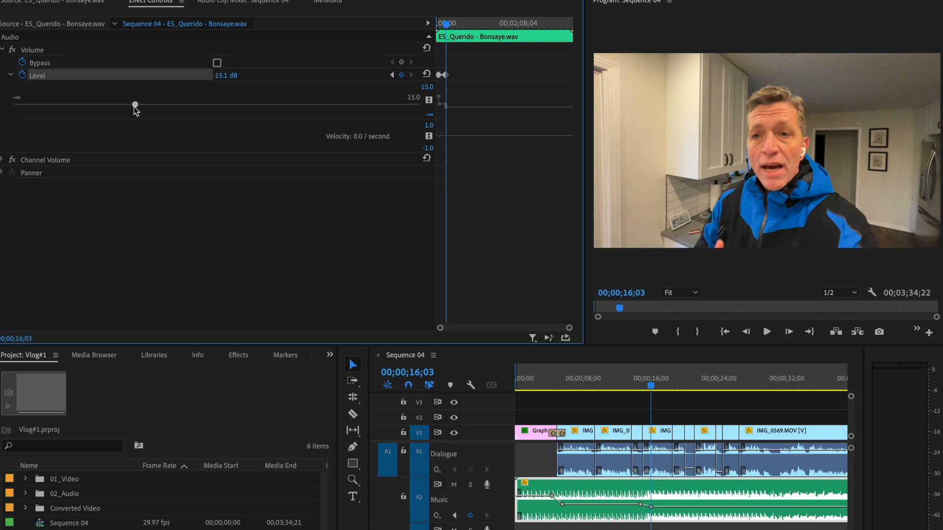
left_click(638, 387)
key("space")
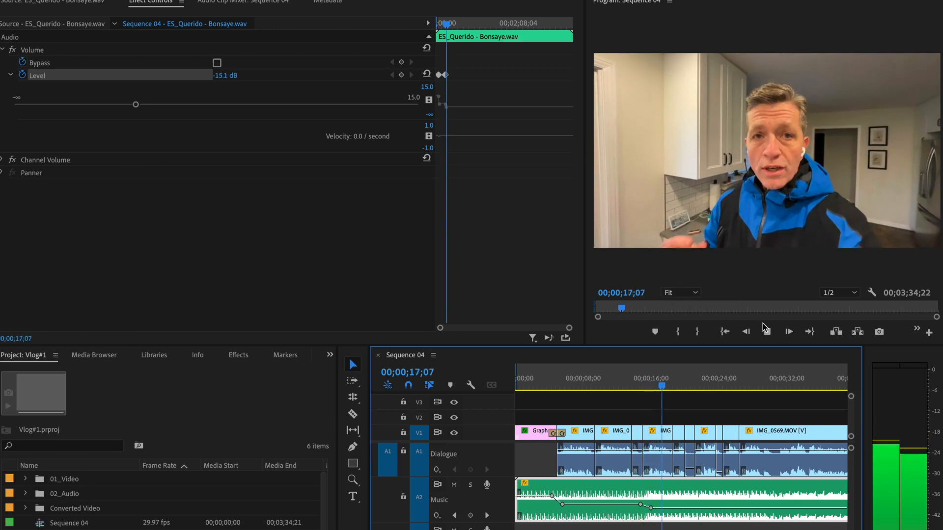
key("space")
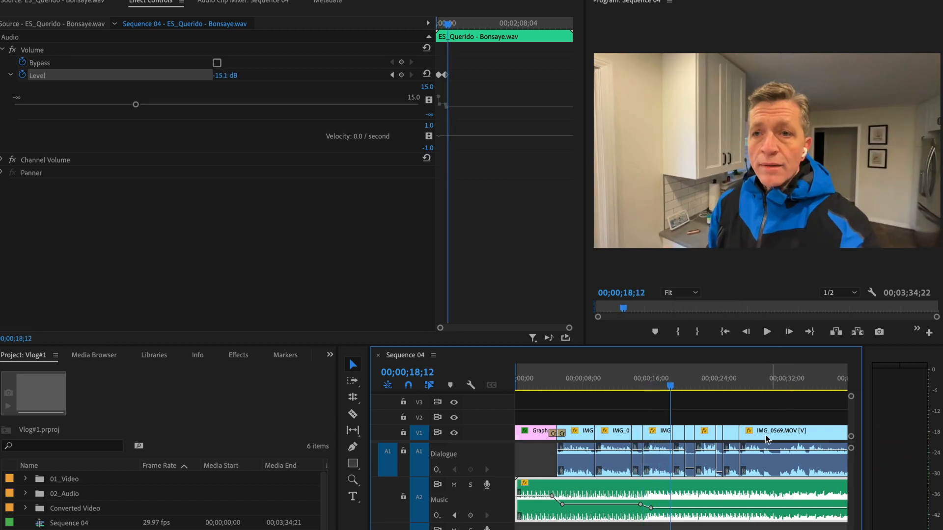
- Add a -15.1 dB volume level keyframe to the music clip at 00;00;39;00, near the end of the dialogue
scroll(767, 439, "down", 10)
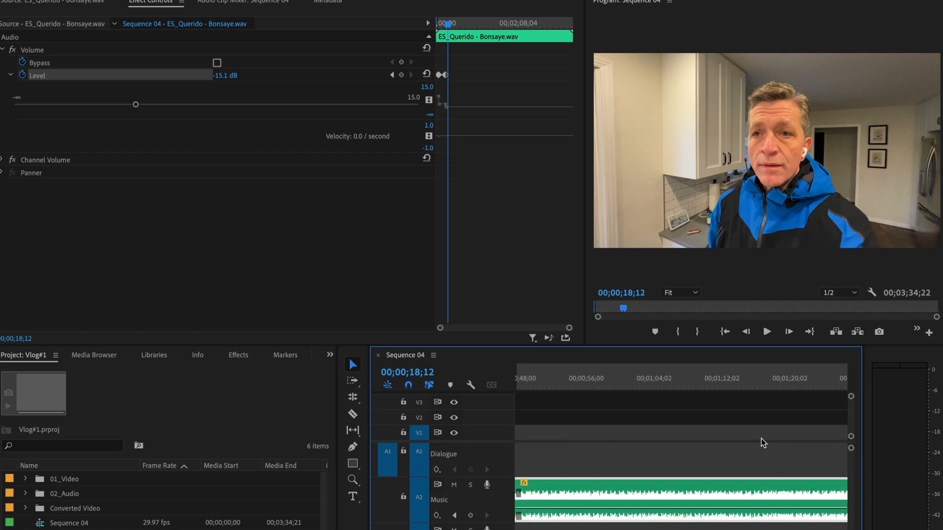
scroll(761, 437, "up", 4)
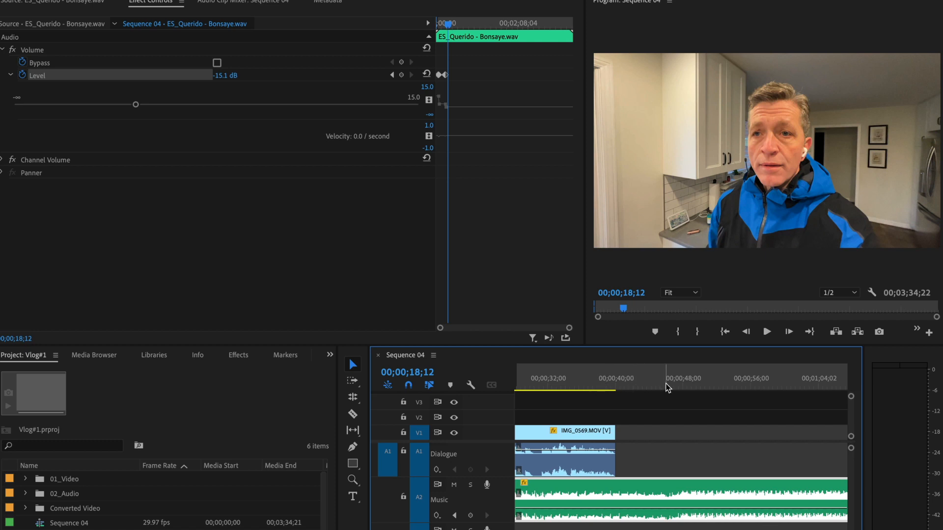
left_click(598, 386)
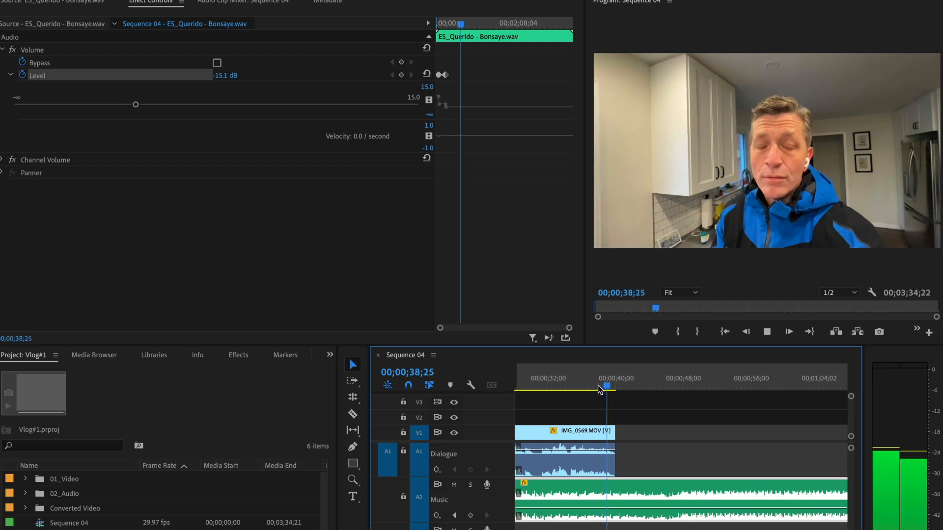
key("space")
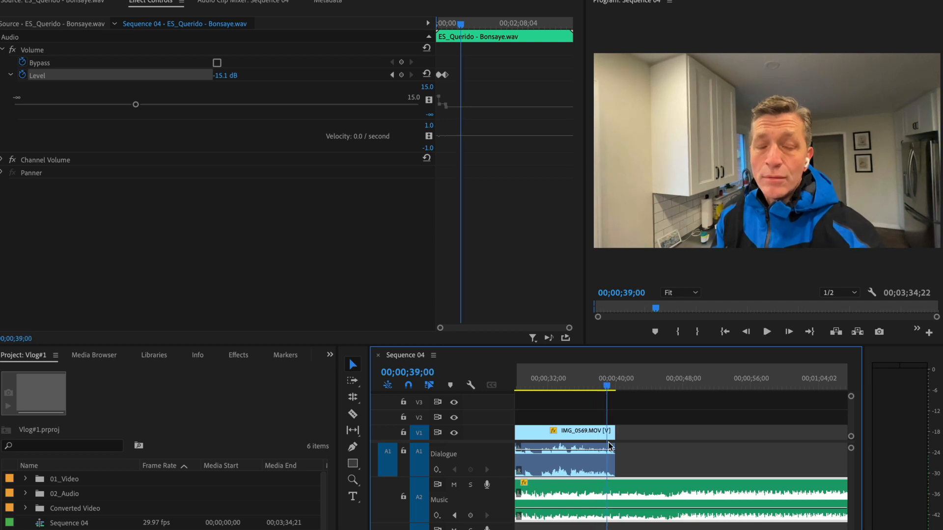
left_click(401, 75)
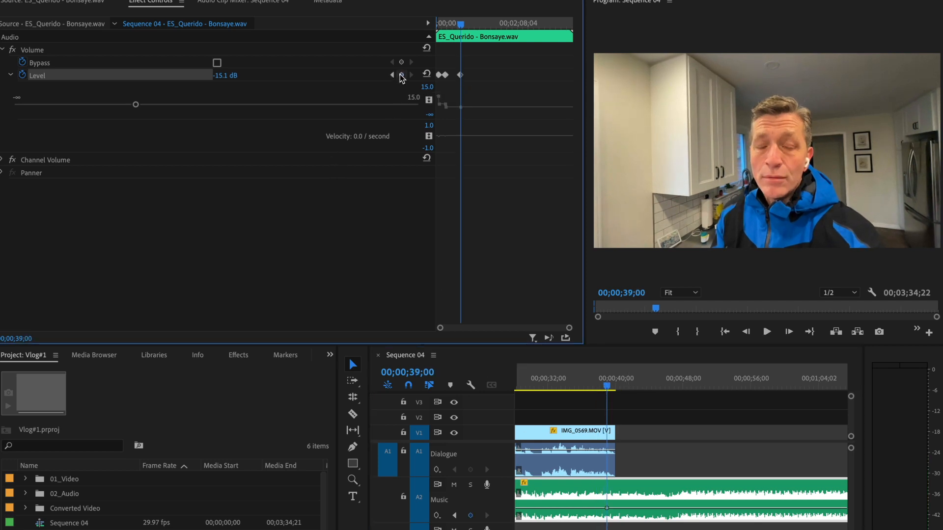
- Raise the music clip's volume level to 0.0 dB at 00;00;40;05, after the dialogue ends, and play the transition
key("space")
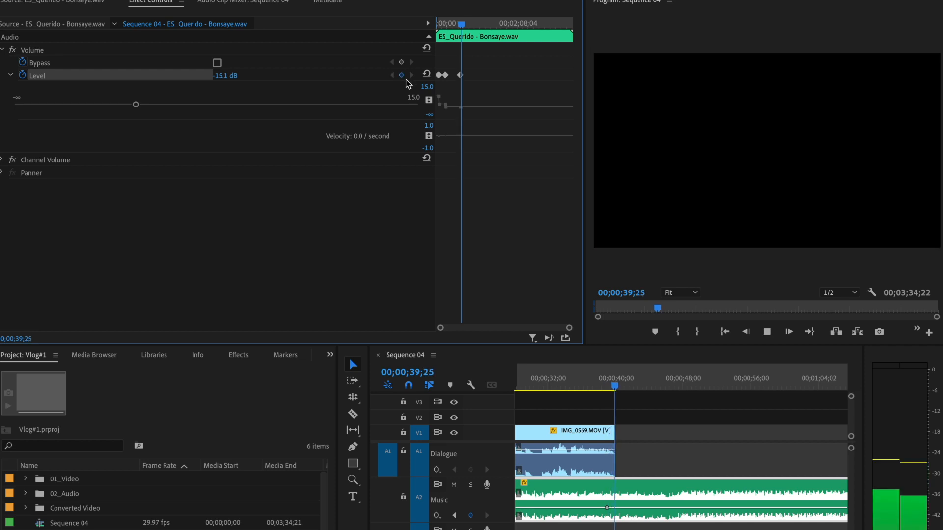
key("space")
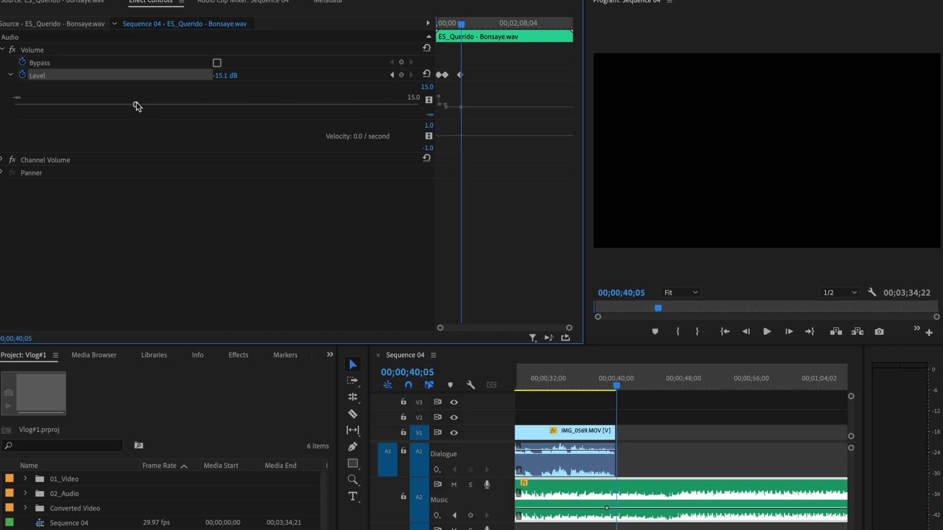
left_click_drag(137, 106, 234, 102)
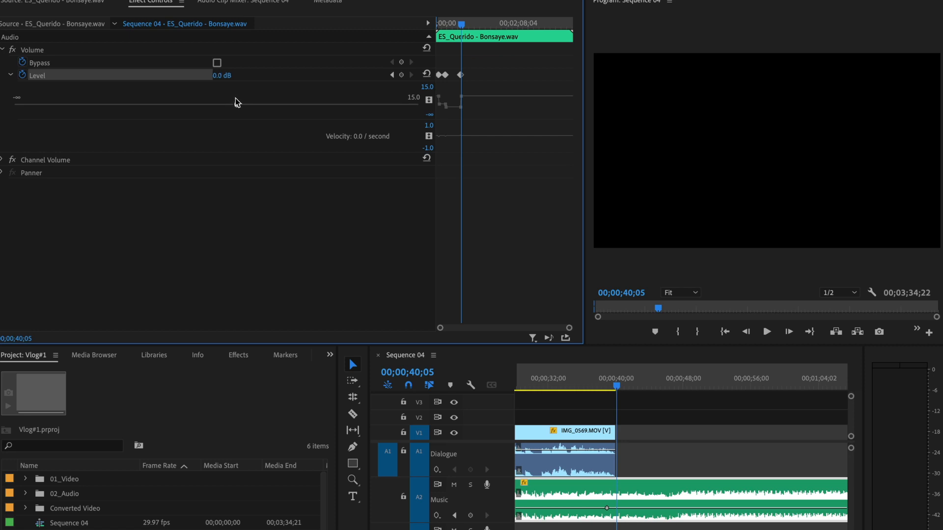
left_click(601, 386)
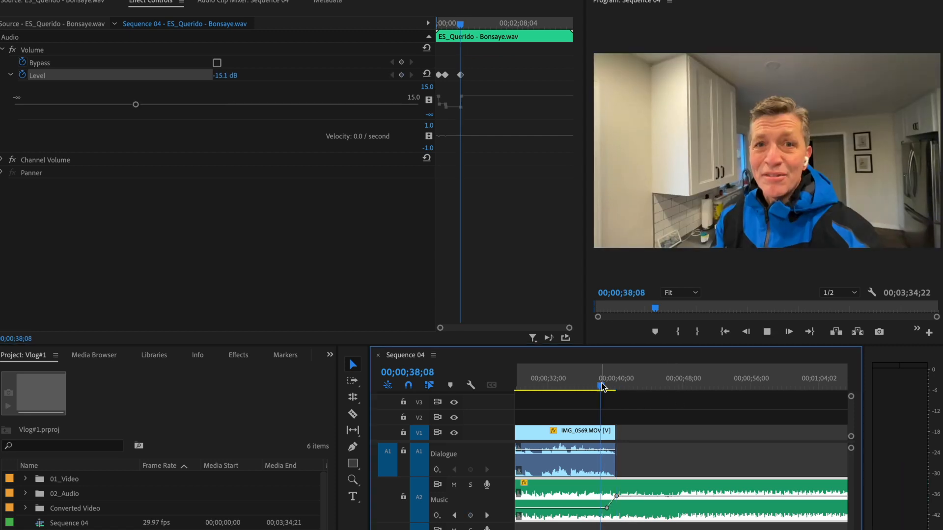
key("space")
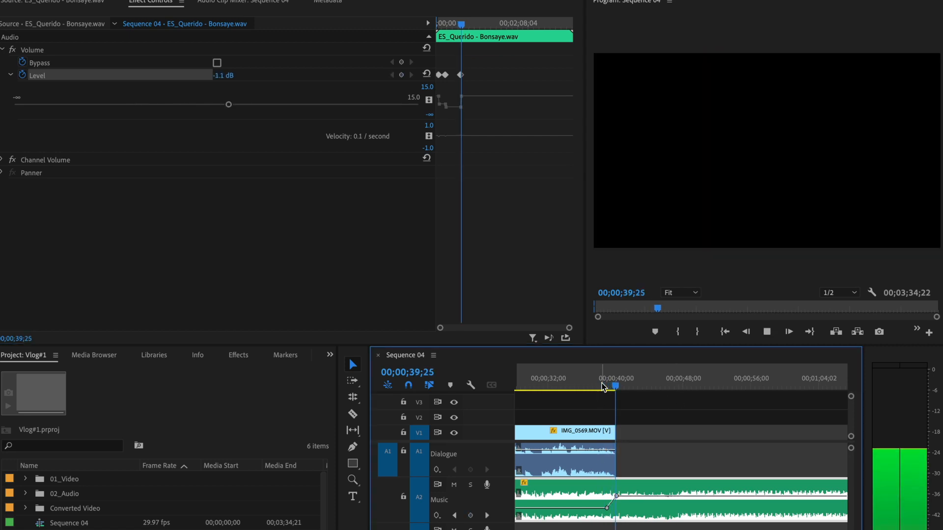
- Make the Music track taller and add a 0.00 dB keyframe on the music clip's volume line at 00;00;04;00, before the dialogue
left_click(482, 311)
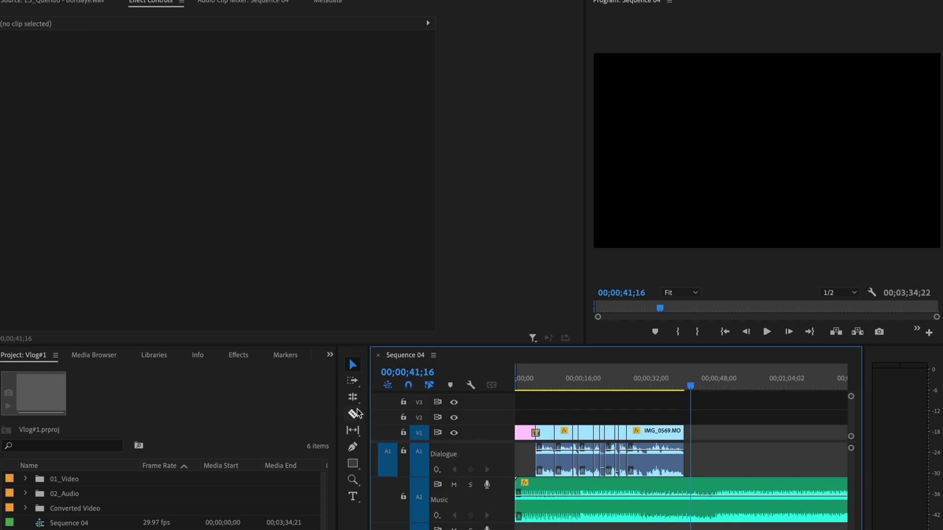
left_click(352, 480)
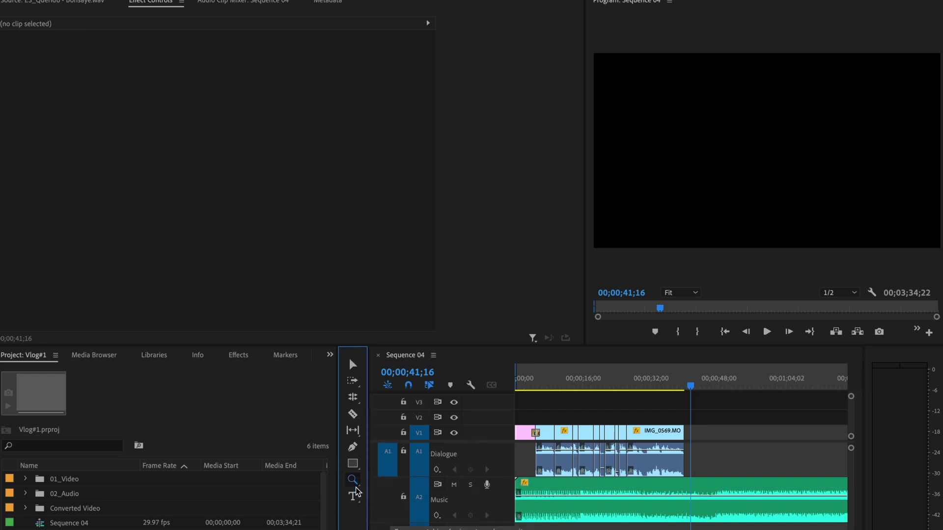
left_click_drag(556, 463, 517, 484)
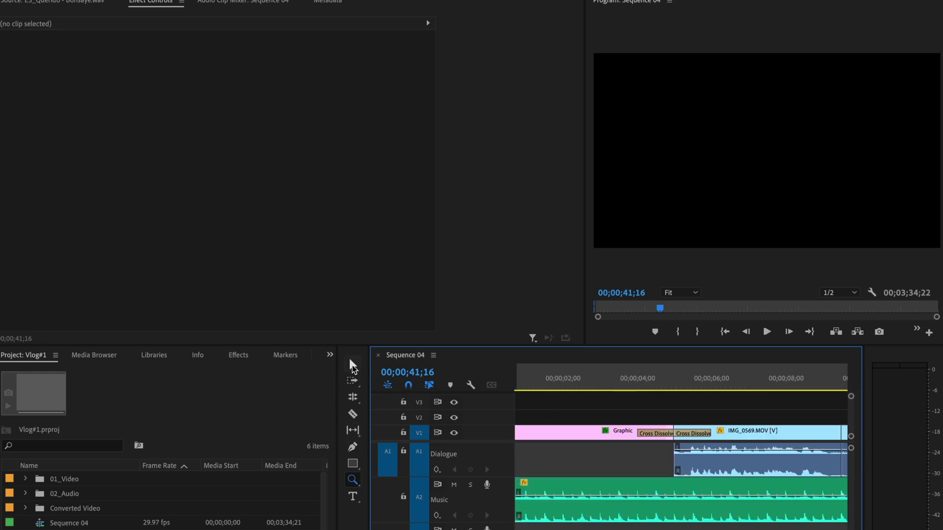
left_click(352, 366)
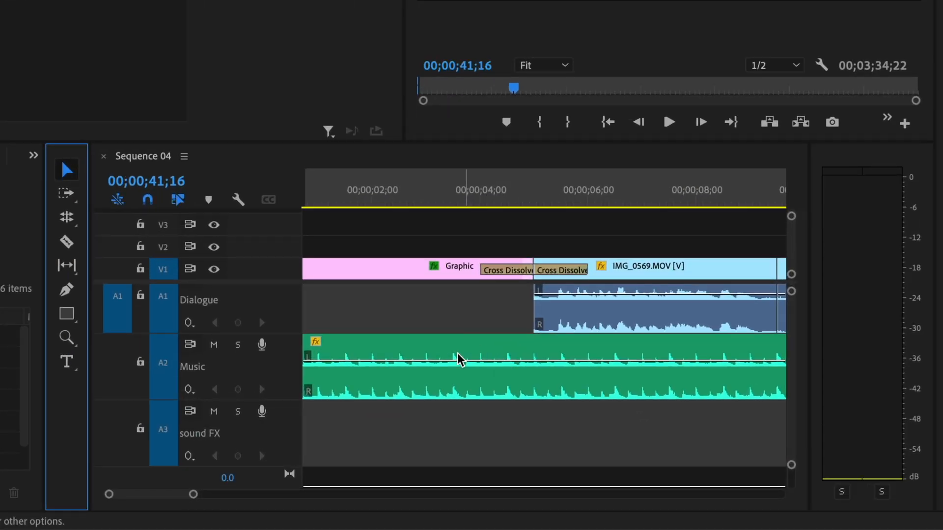
left_click_drag(249, 398, 255, 429)
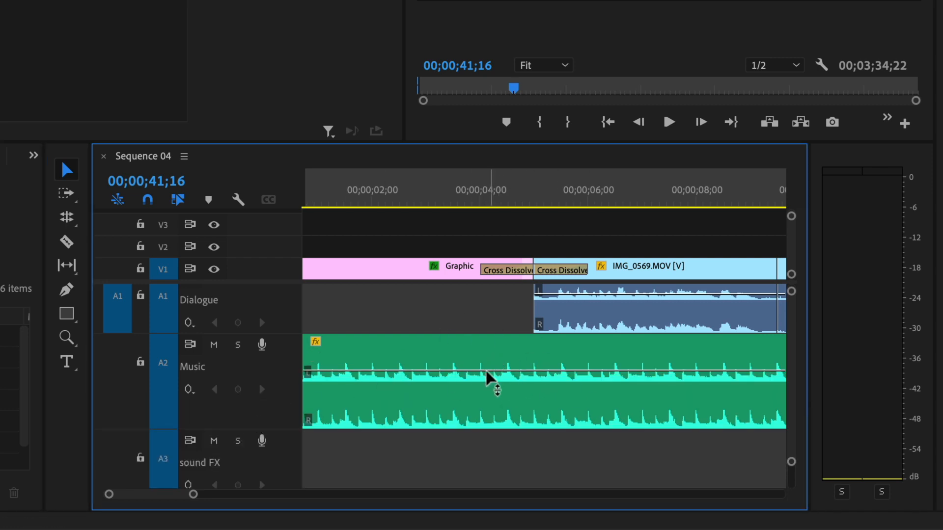
key("alt")
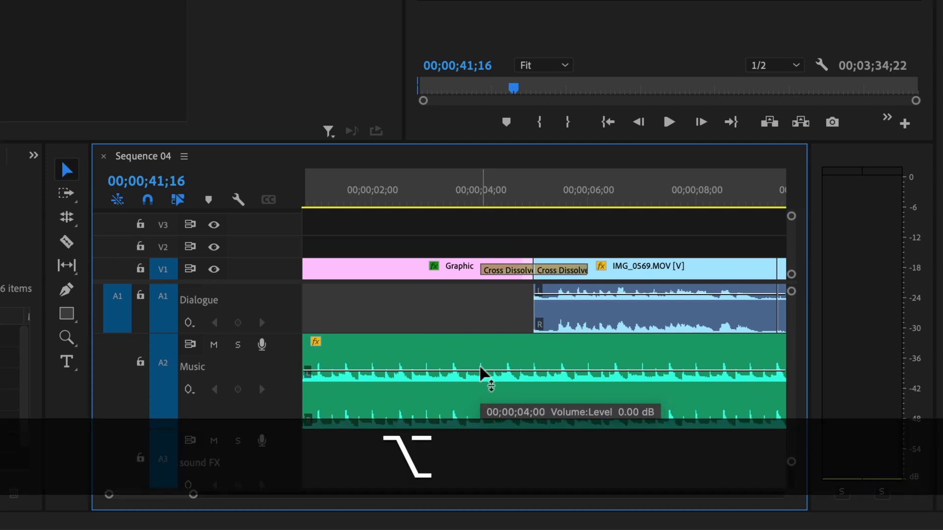
key("super")
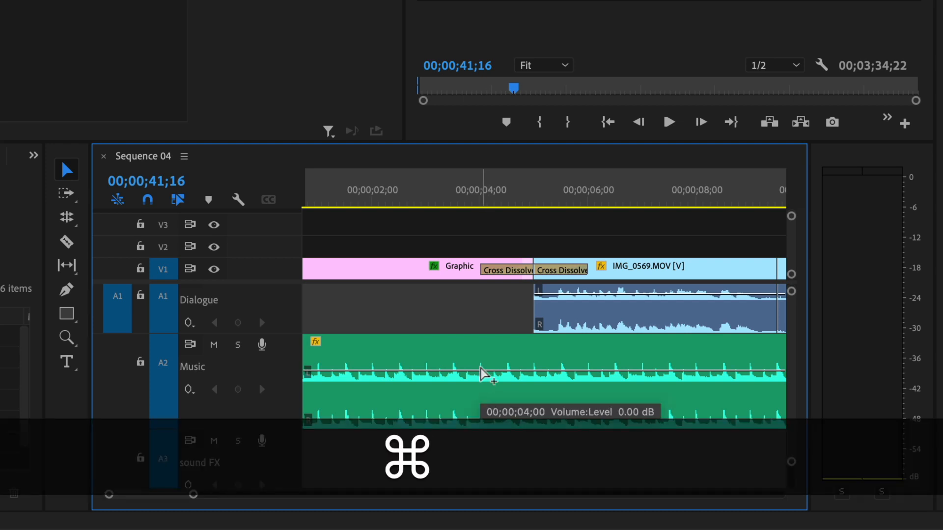
left_click(481, 374, "super")
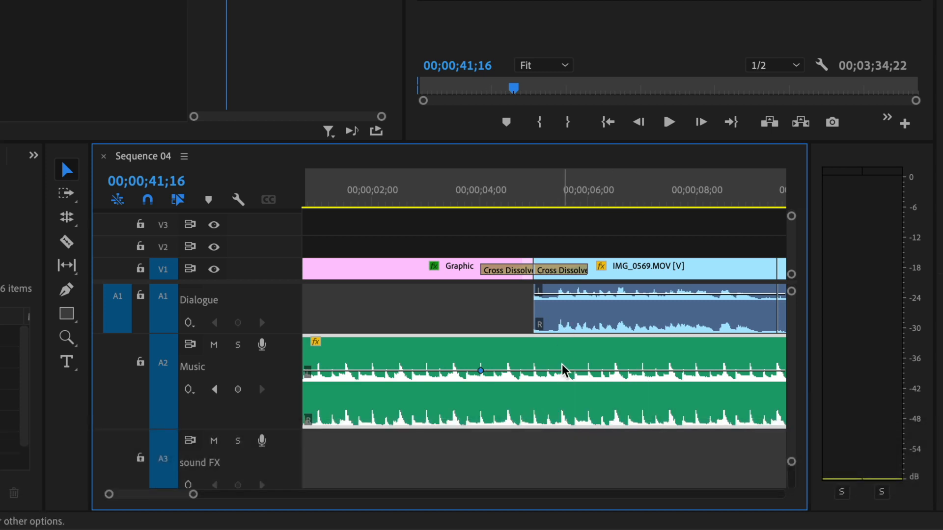
- Add a volume keyframe to the music clip at 00;00;05;15, where the dialogue begins, and lower its level to -10.03 dB
key("super")
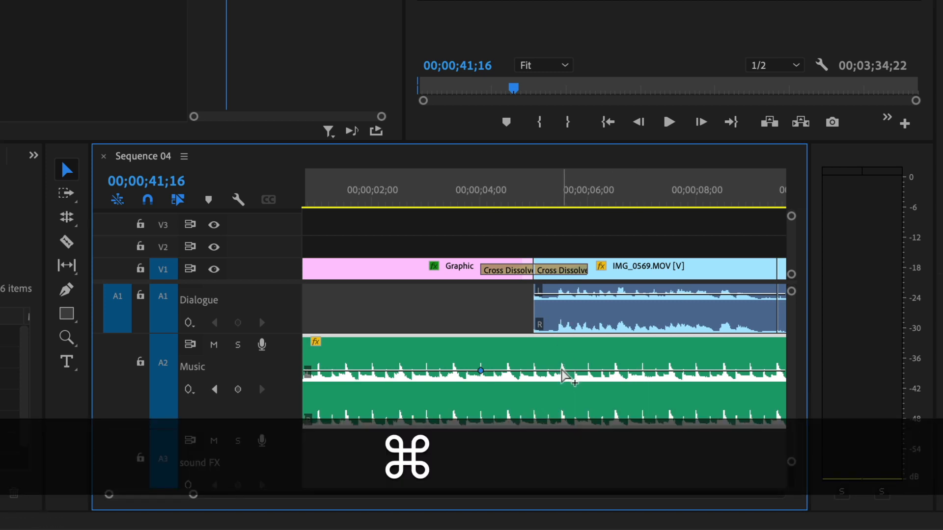
left_click(562, 371, "super")
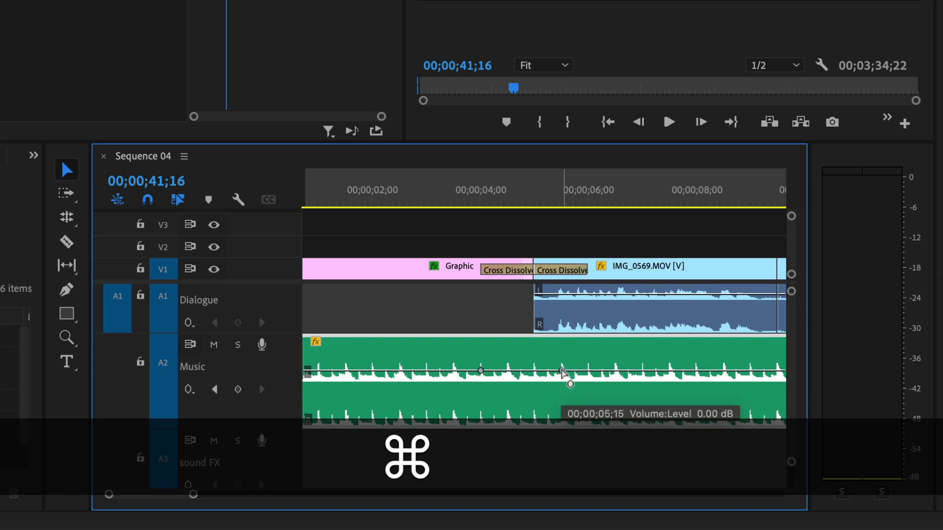
left_click_drag(562, 370, 561, 389)
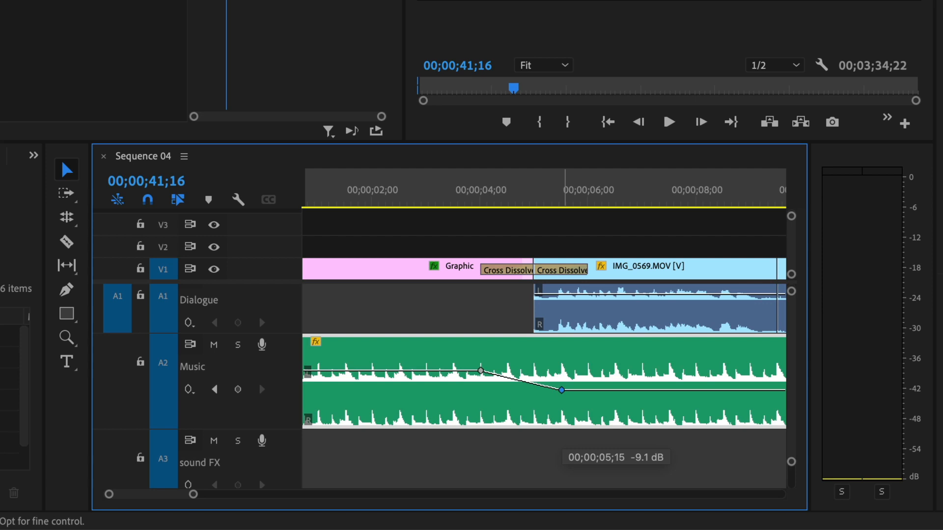
left_click_drag(561, 389, 561, 392)
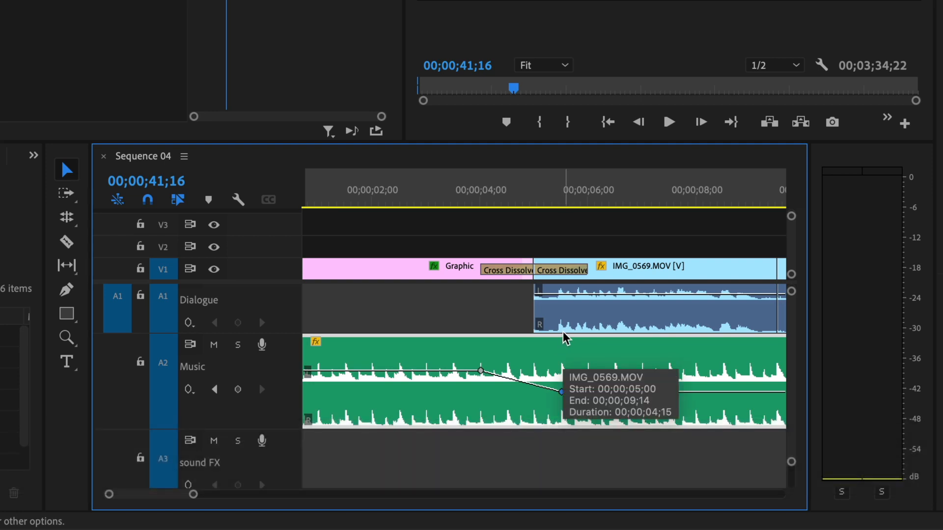
- Add music volume keyframes at about 00;00;14;22 and 00;00;15;27, and lower the level from the second one onward to -15.05 dB
key("minus")
key("minus")
key("super+s")
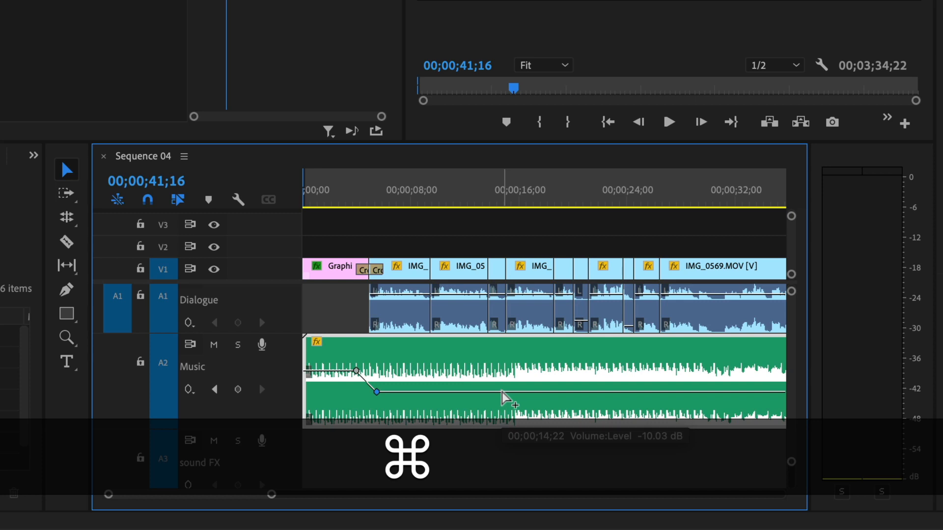
left_click(502, 392, "super")
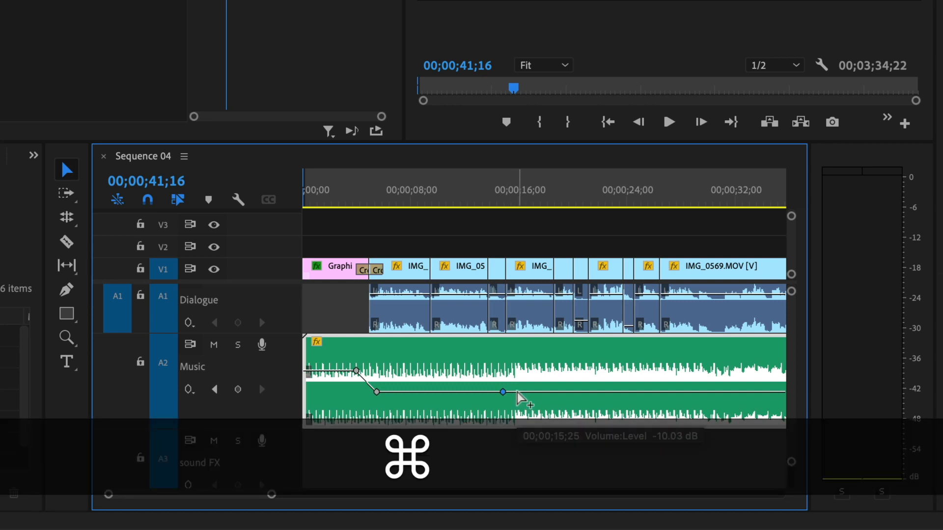
left_click(517, 391, "super")
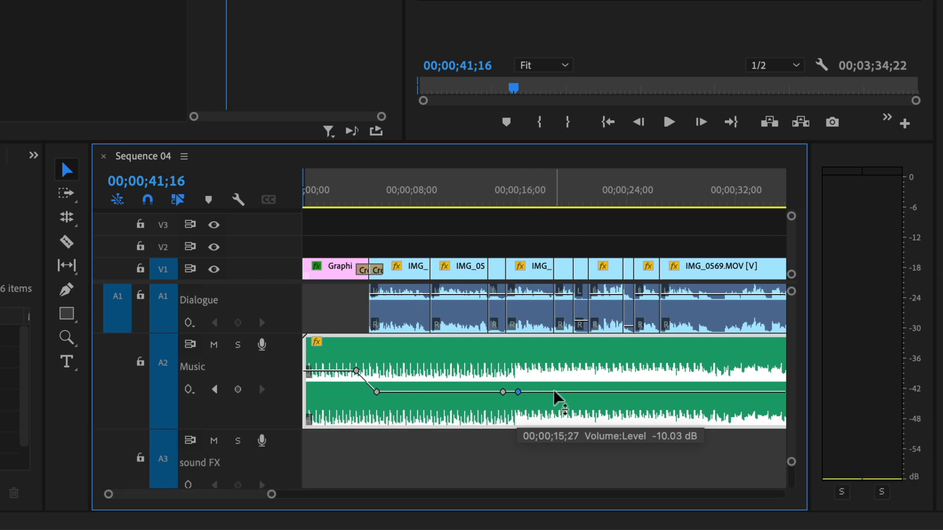
left_click(554, 391)
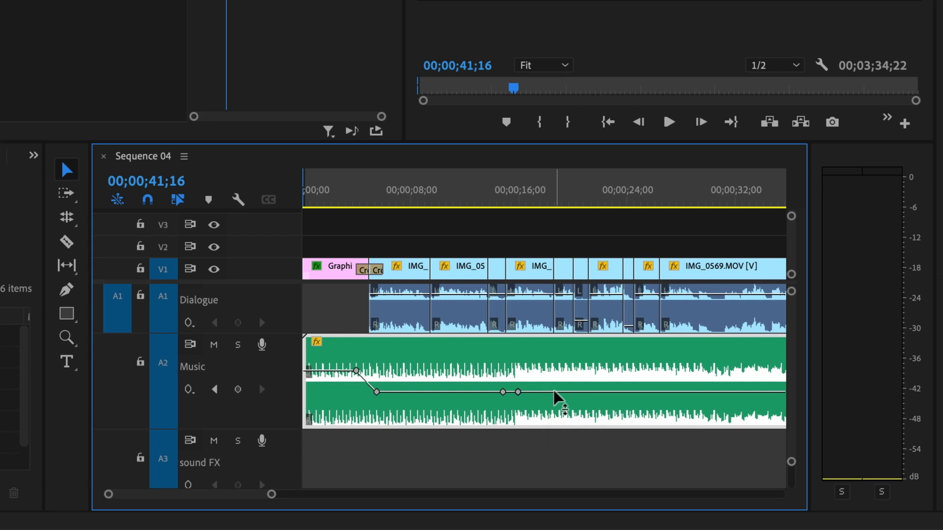
left_click_drag(555, 392, 554, 399)
- Add a -15.05 dB music keyframe at about 00;00;39;03 and another just after the dialogue ends, raising the level there to 0.0 dB
scroll(561, 385, "right", 10)
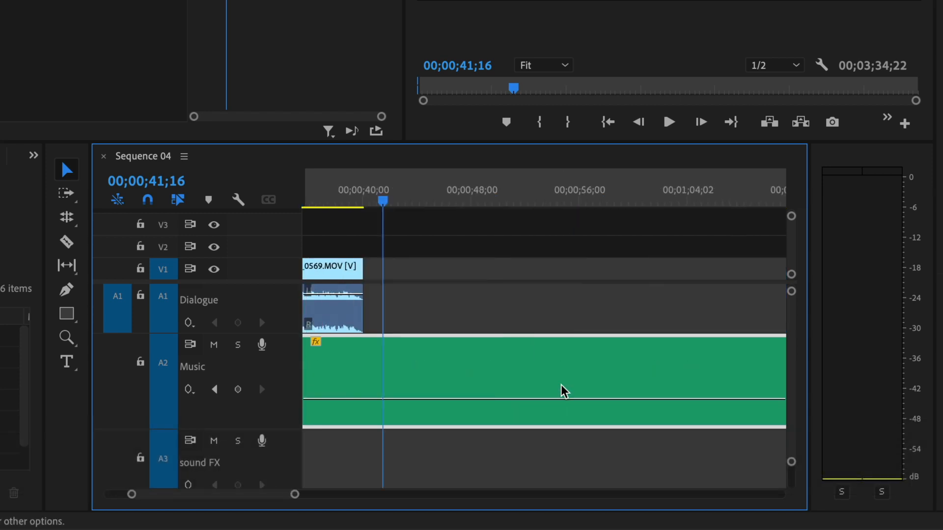
scroll(564, 390, "left", 5)
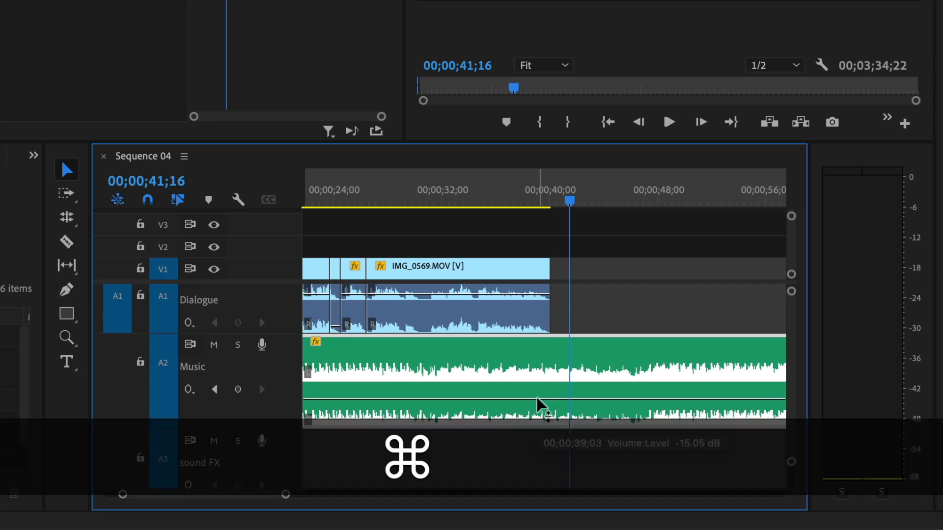
left_click(538, 398, "super")
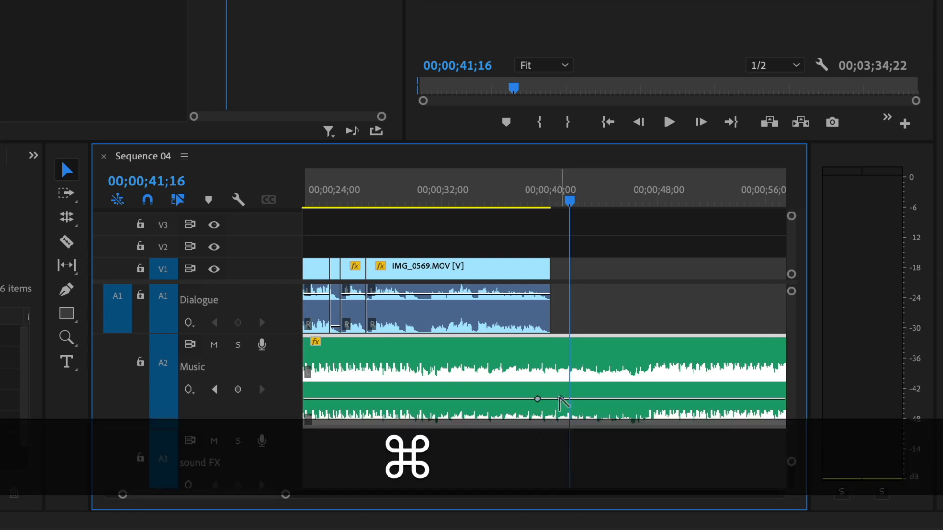
left_click_drag(560, 399, 563, 371)
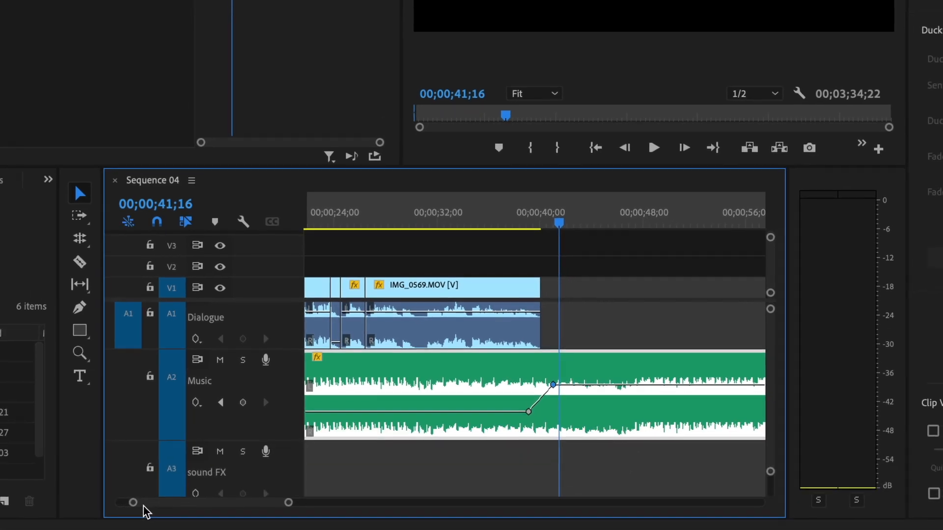
- Play the sequence around each music level change at the start, middle and end of the dialogue
left_click_drag(122, 515, 120, 514)
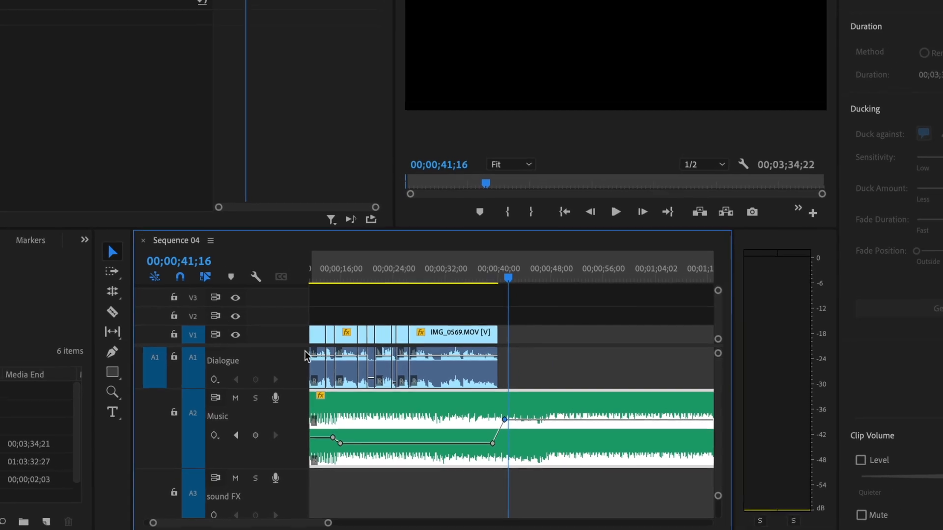
scroll(349, 295, "left", 4)
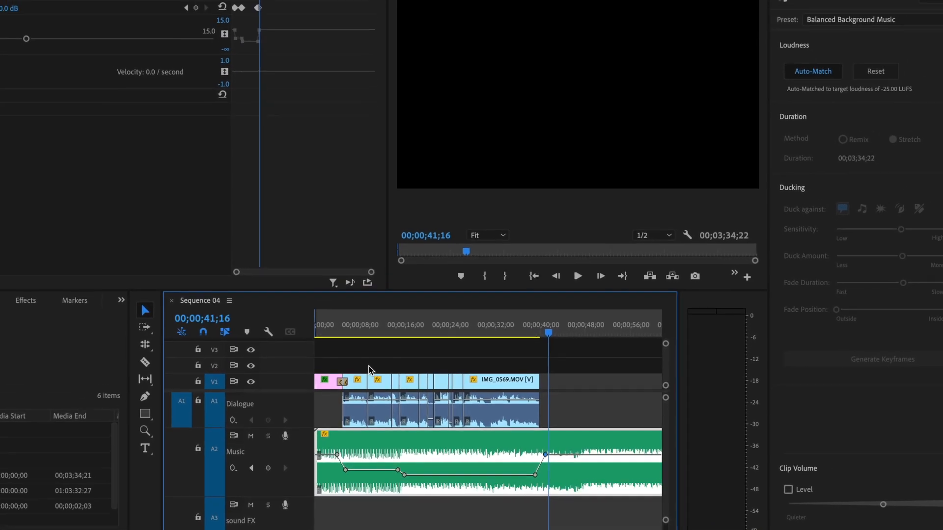
left_click(336, 354)
key("space")
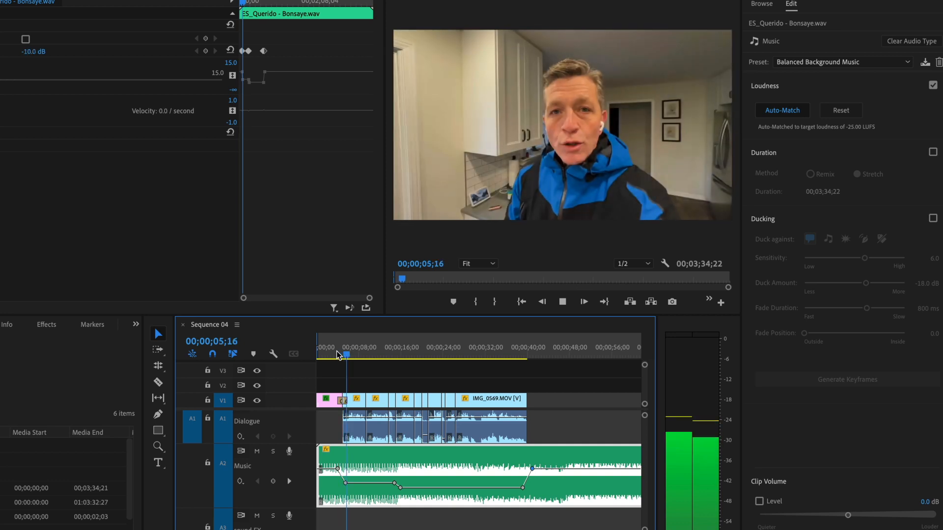
key("space")
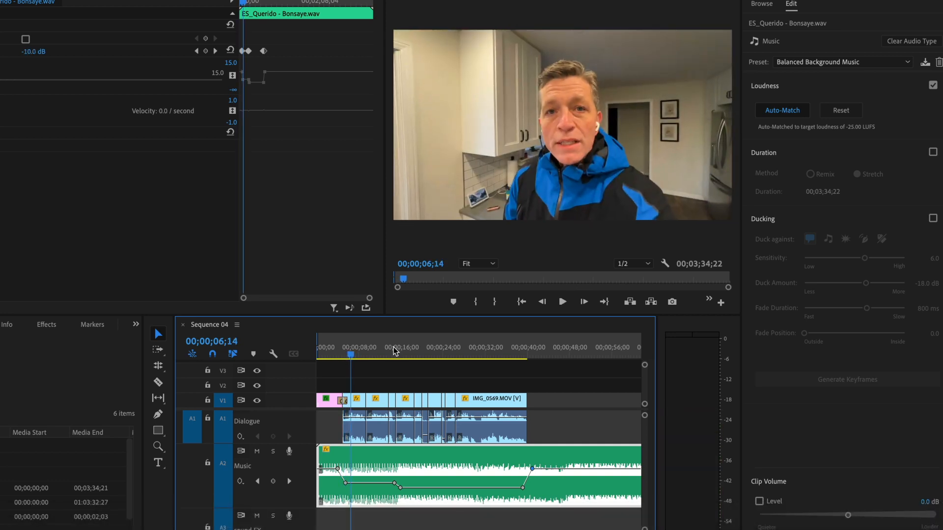
key("space")
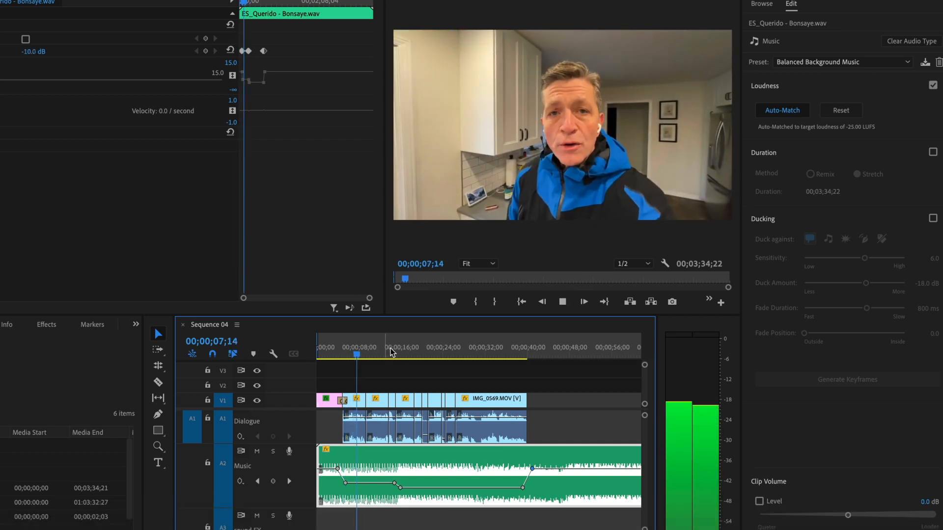
left_click(386, 348)
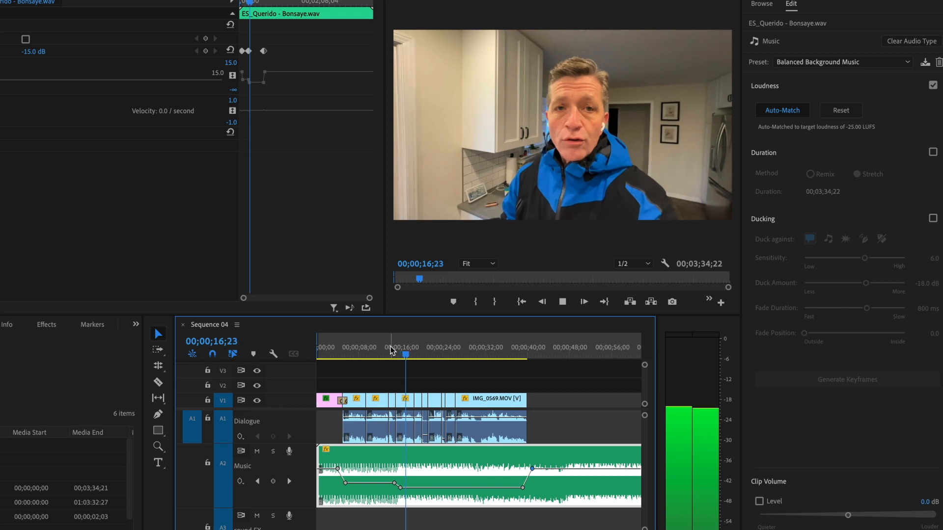
left_click(509, 355)
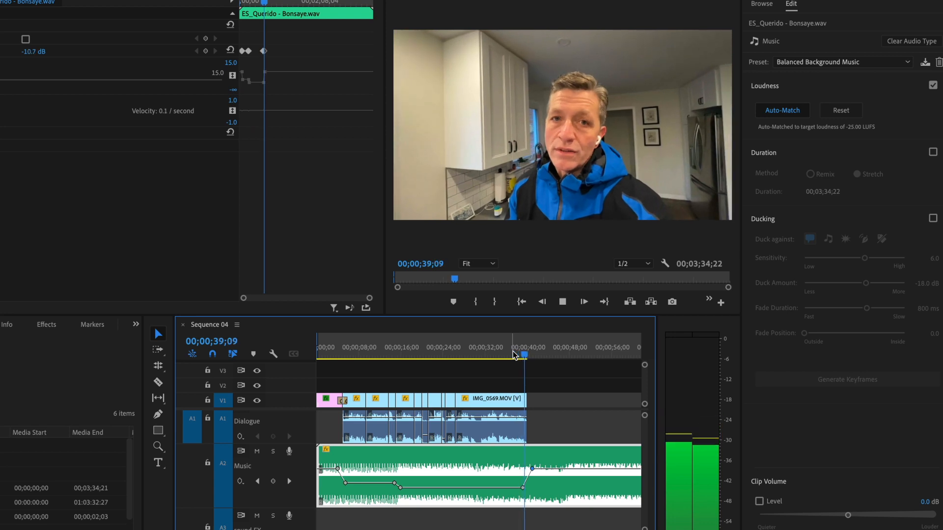
key("space")
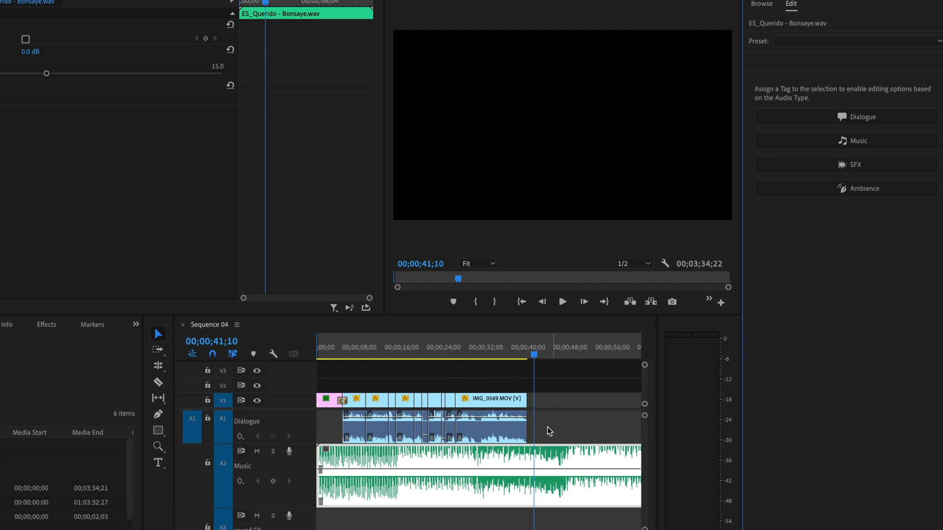
- Tag the music clip without keyframes as Music with its loudness auto-matched, and play a passage from about 00;00;28;17
key("ctrl+s")
left_click(427, 461)
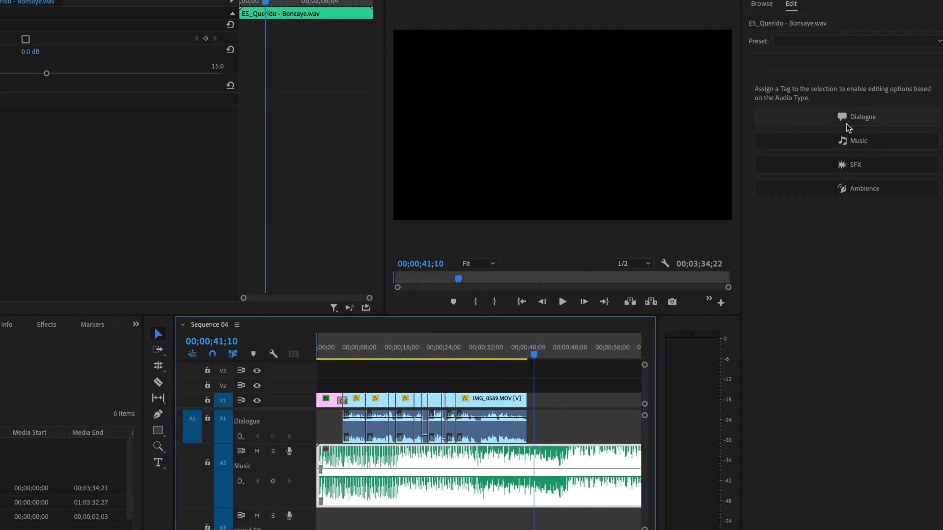
left_click(851, 143)
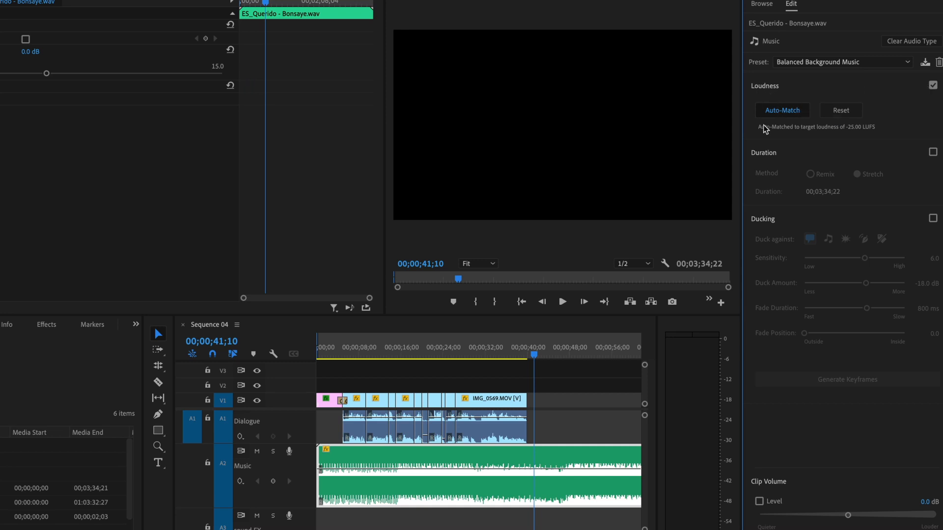
left_click(467, 349)
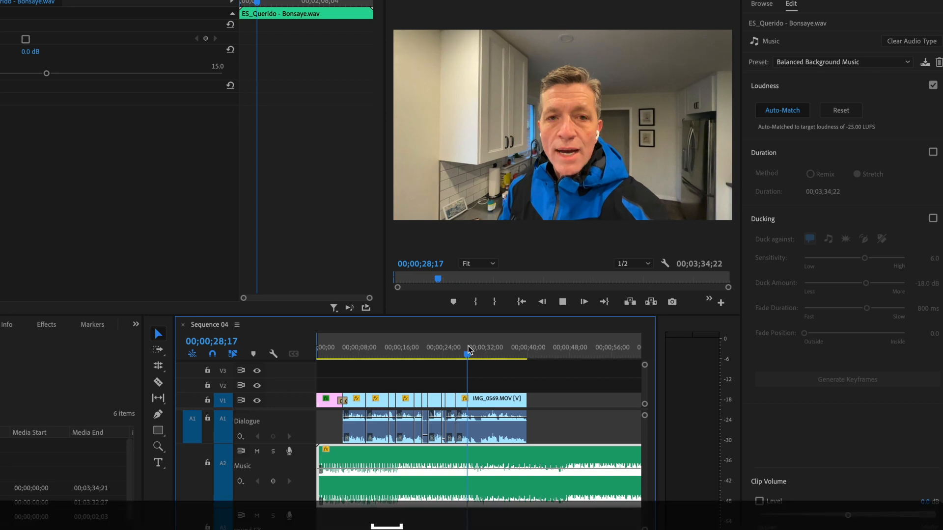
key("space")
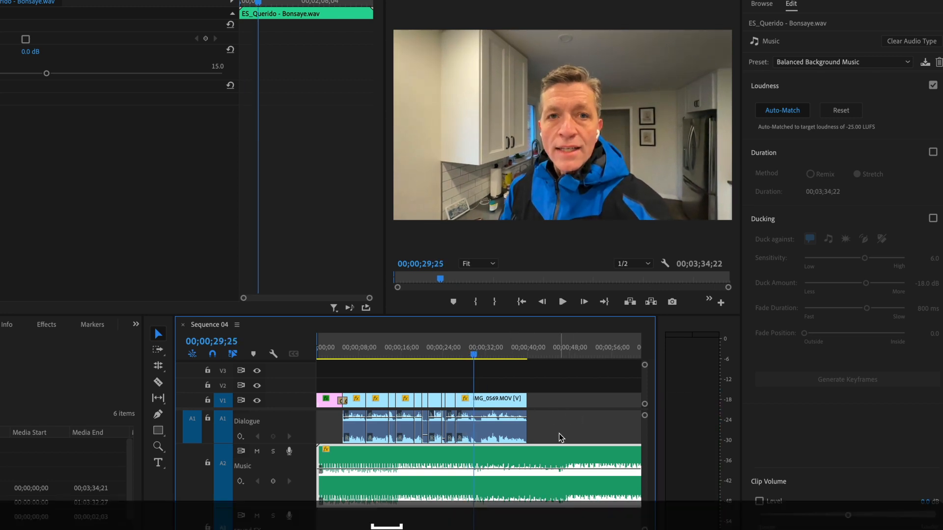
- Enable ducking against dialogue on the music clip with a duck amount of -15.0 dB and generate its keyframes
left_click(932, 219)
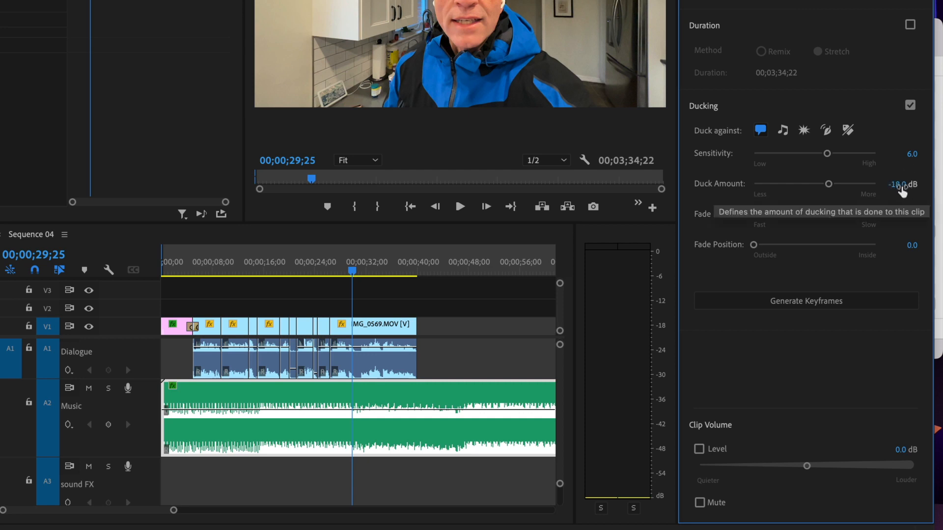
left_click(901, 185)
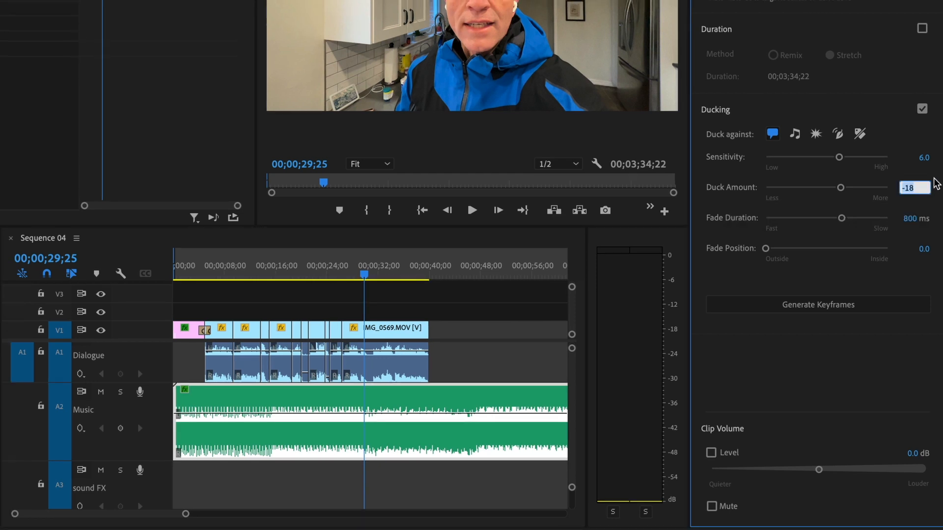
type("1")
key("BackSpace")
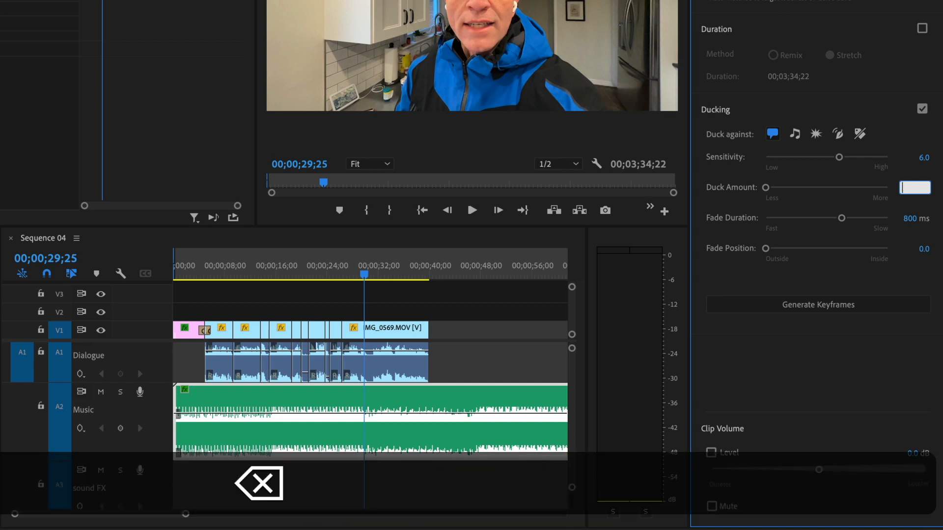
type("-15")
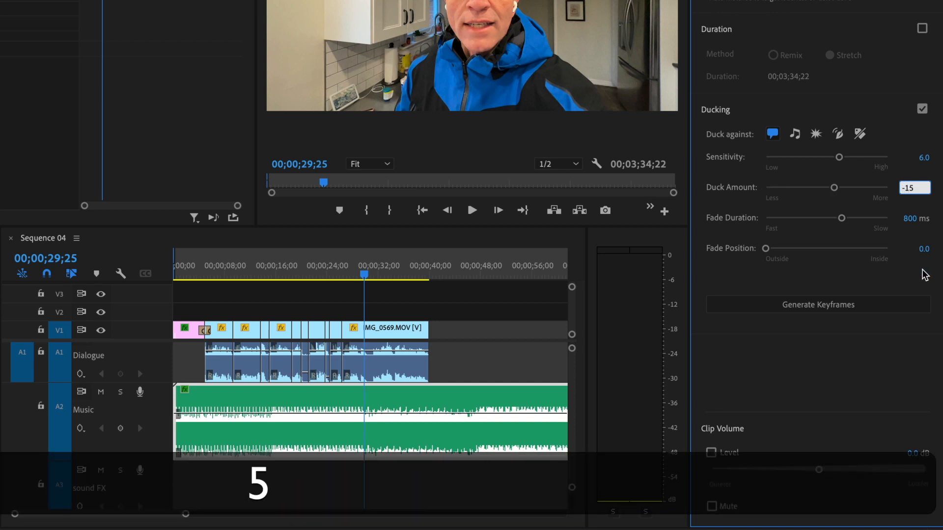
key("Return")
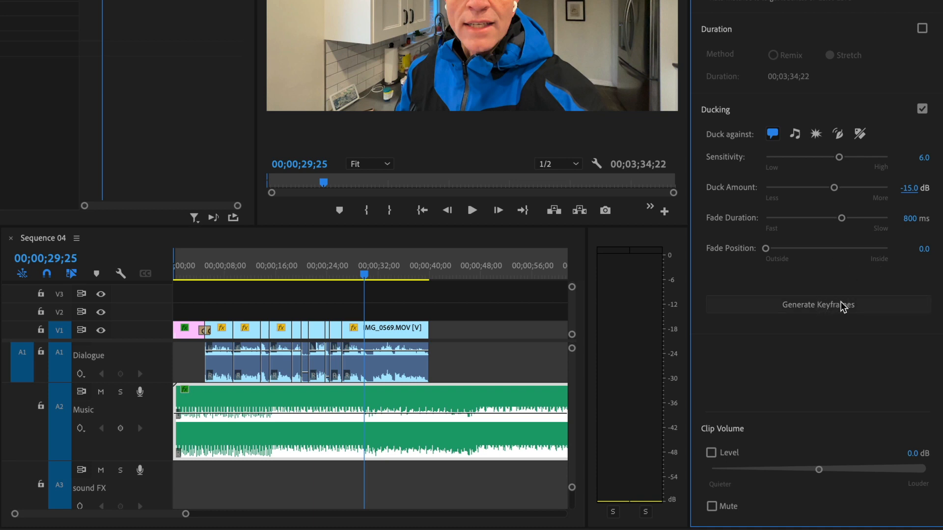
left_click(852, 303)
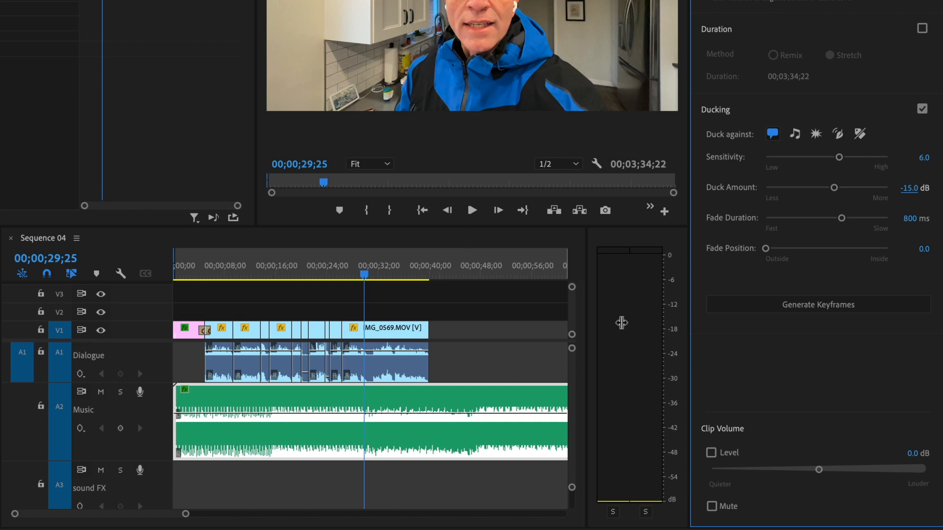
left_click(806, 306)
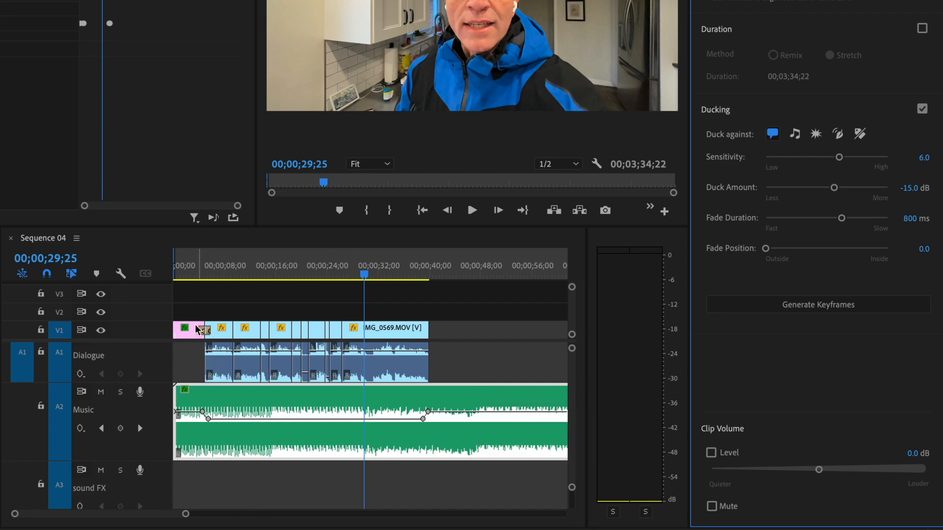
- Play the sequence from 00;00;03;02 through the start of the dialogue to hear the generated music ducking
left_click(192, 273)
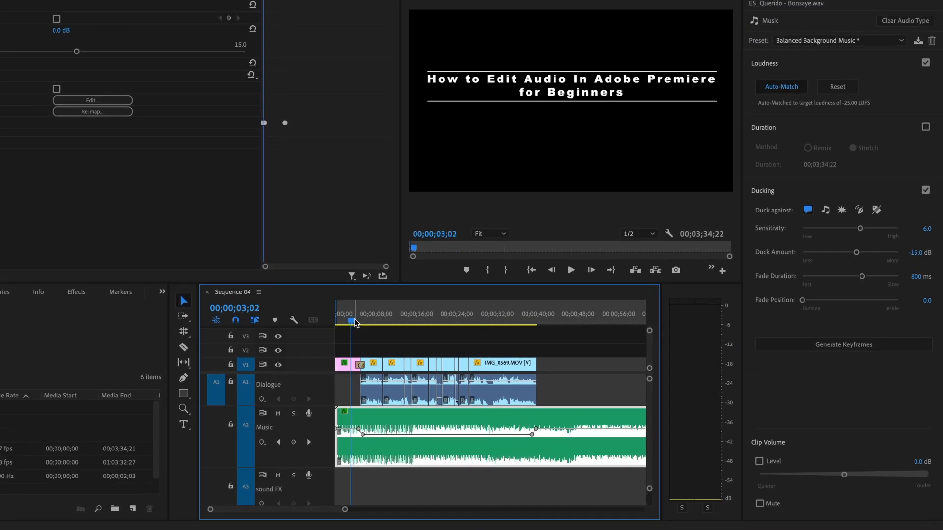
key("space")
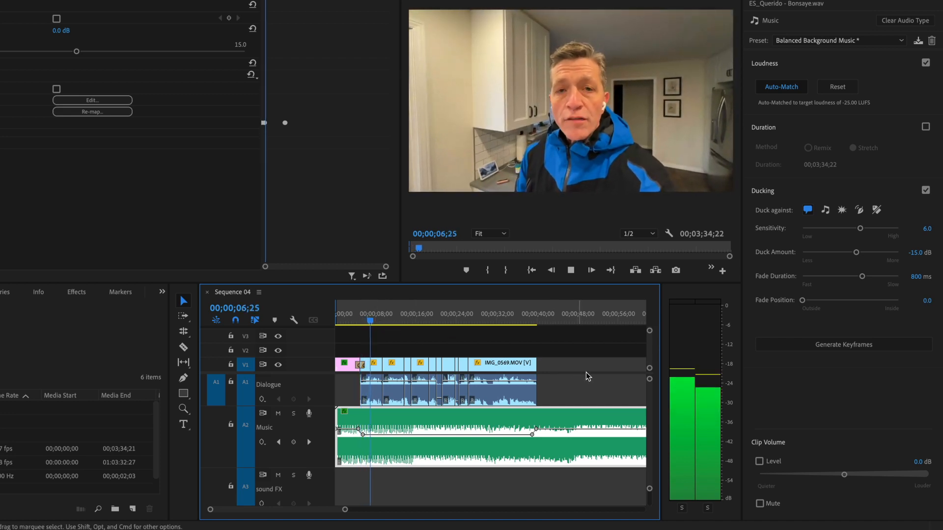
key("space")
key("space")
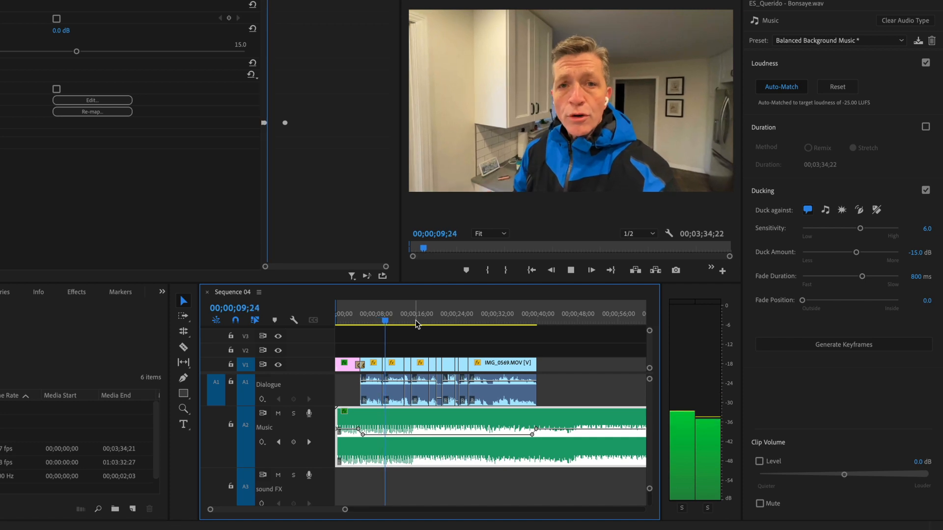
key("space")
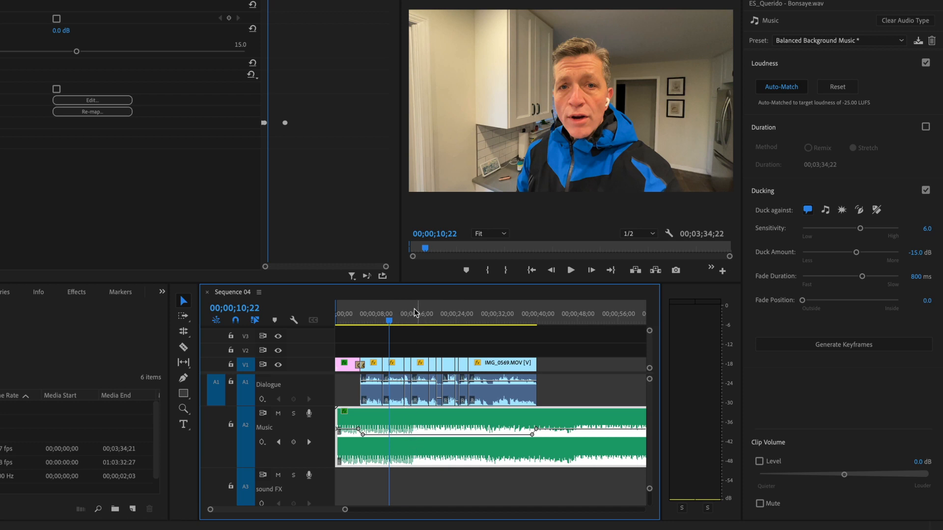
- Play dialogue passages between about 00;00;10 and 00;00;20 to judge the ducked music level under the voice
left_click(405, 318)
key("space")
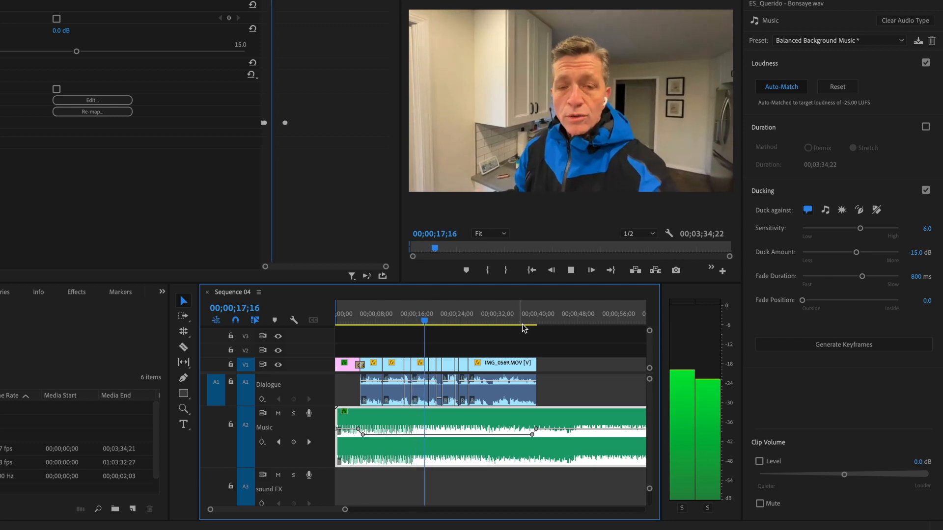
key("space")
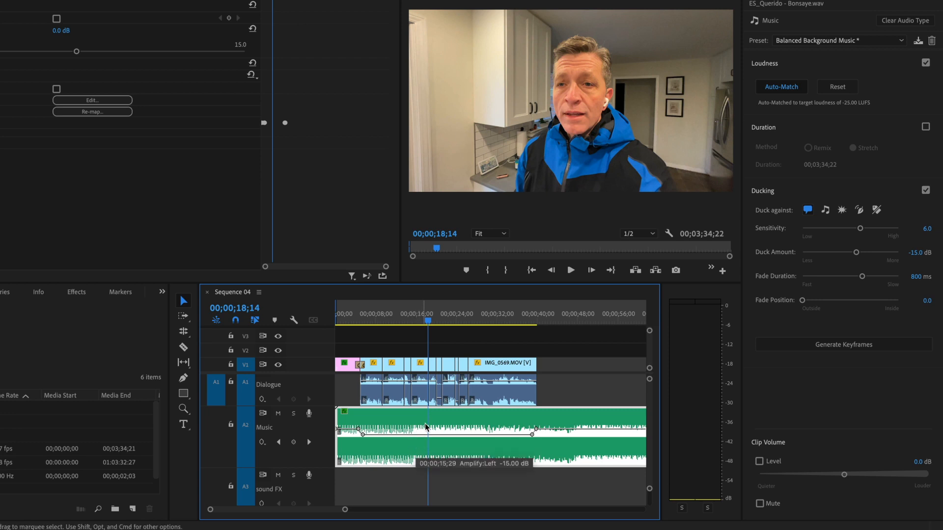
key("space")
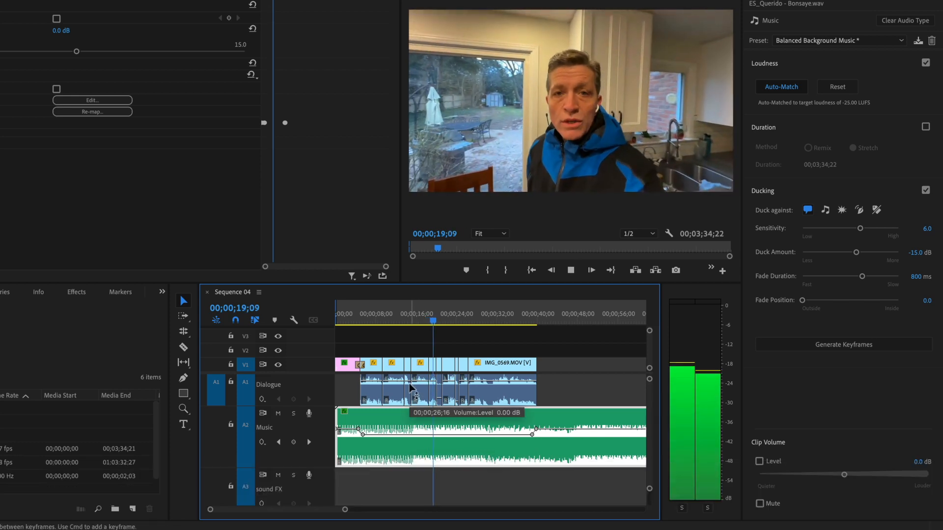
key("space")
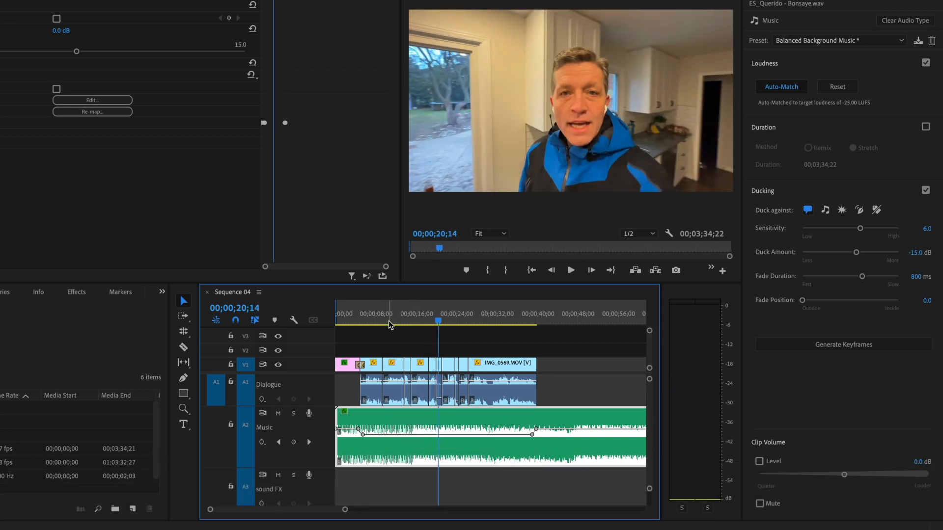
left_click(389, 322)
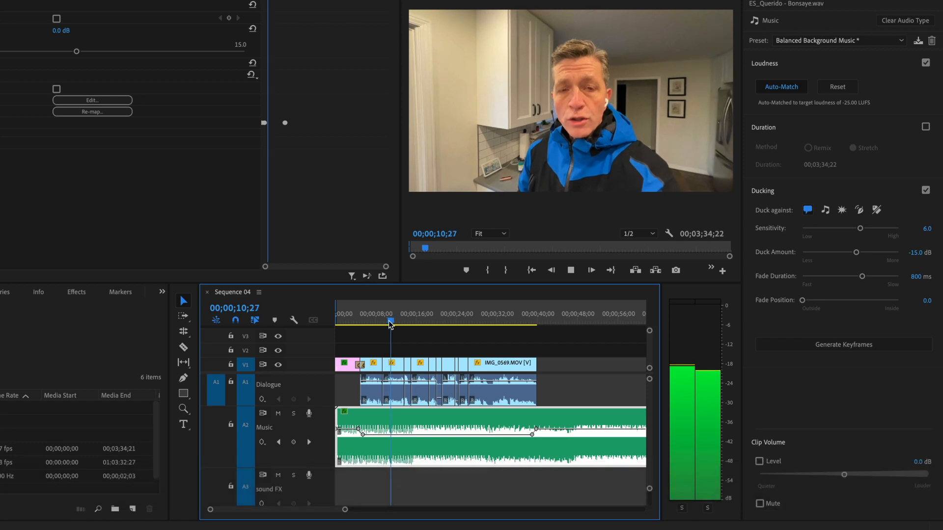
key("space")
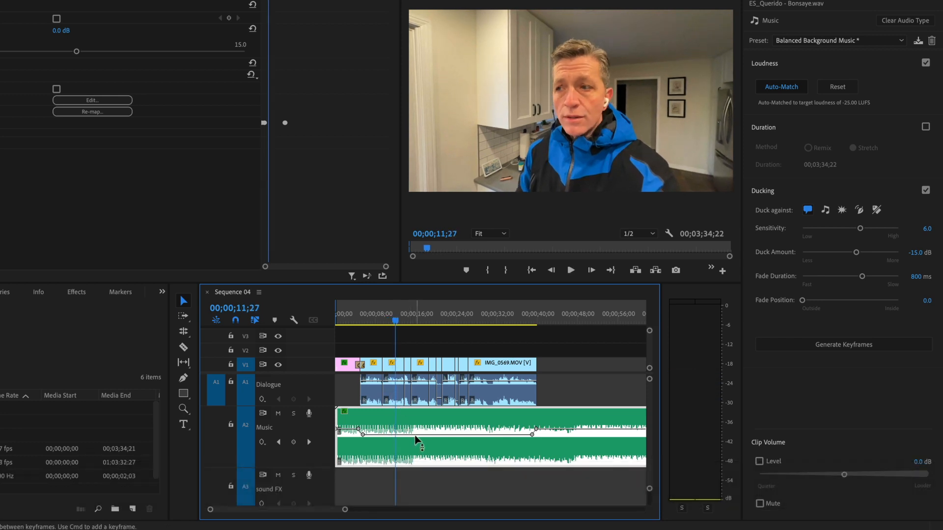
- Add two volume keyframes to the music clip around 00;00;14–00;00;16, raise the ducked level before them to about -11.2 dB, and save the project
key("alt")
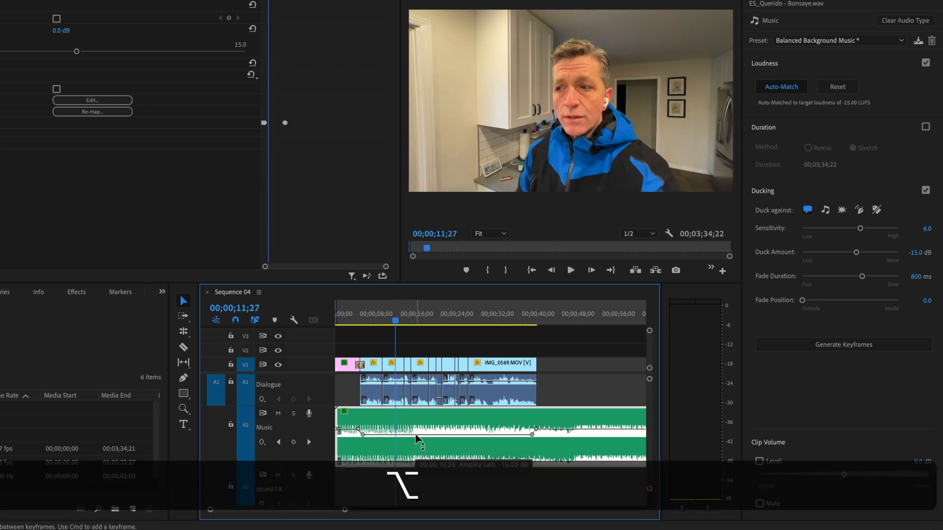
left_click(417, 434, "super")
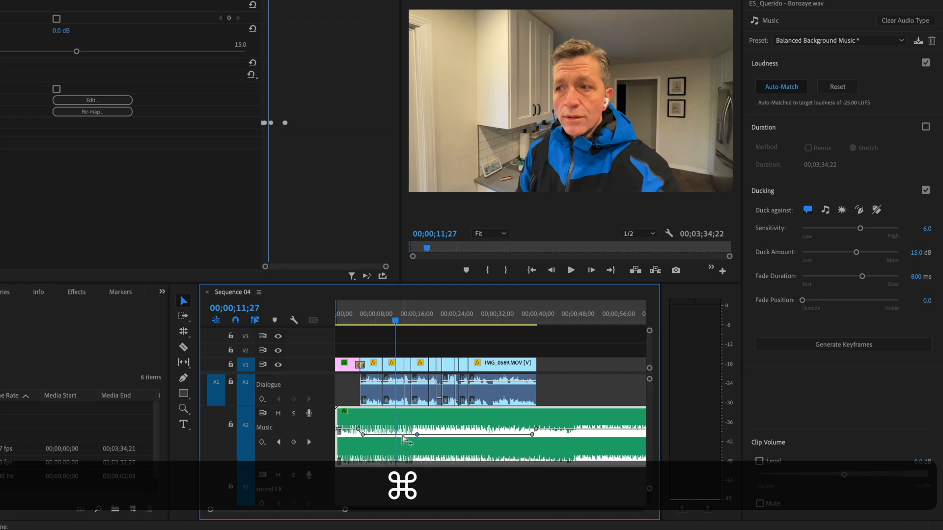
left_click(406, 434, "super")
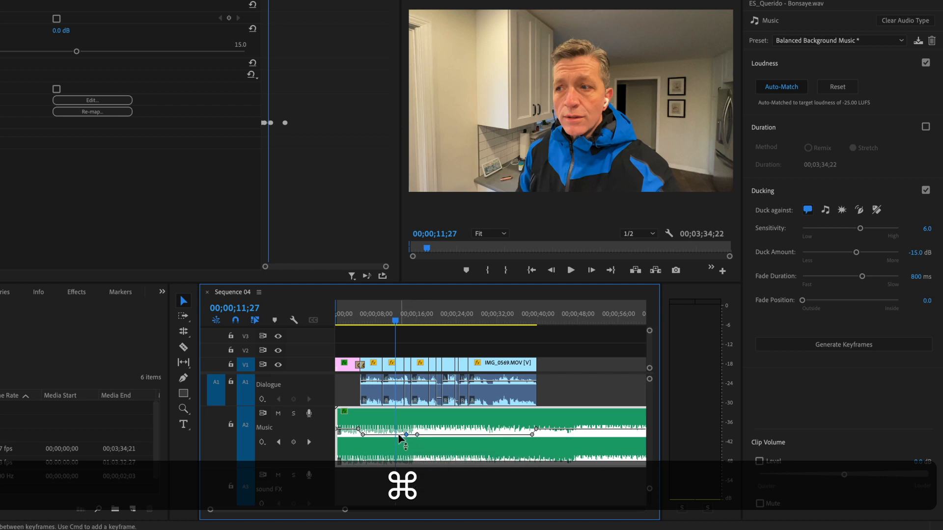
left_click_drag(399, 434, 399, 434)
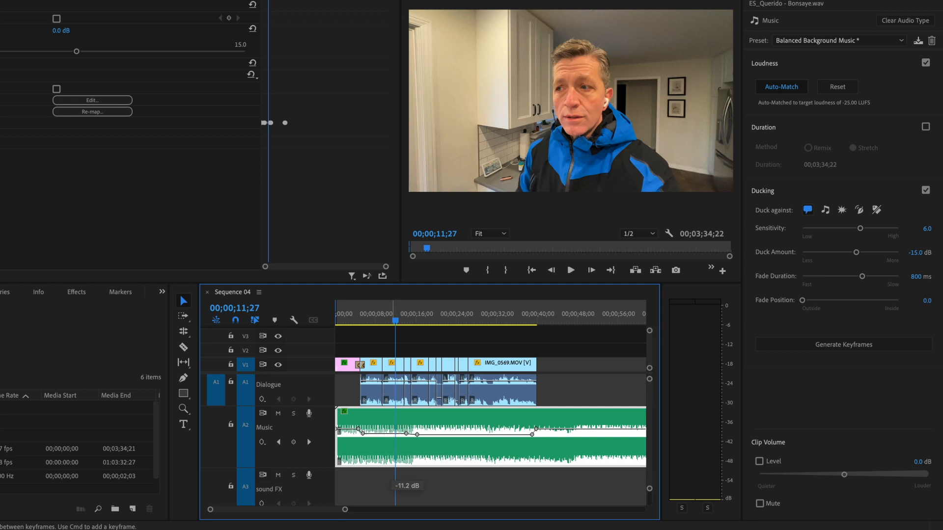
key("super")
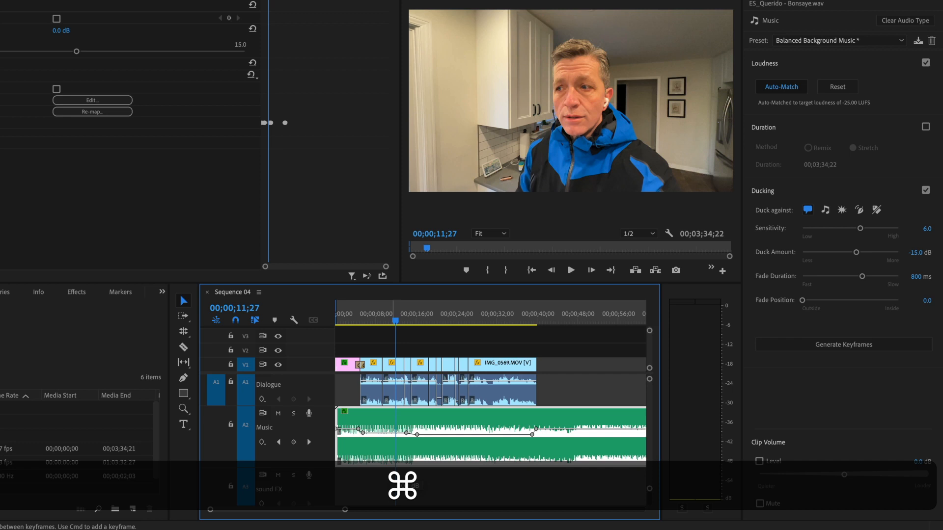
key("super+s")
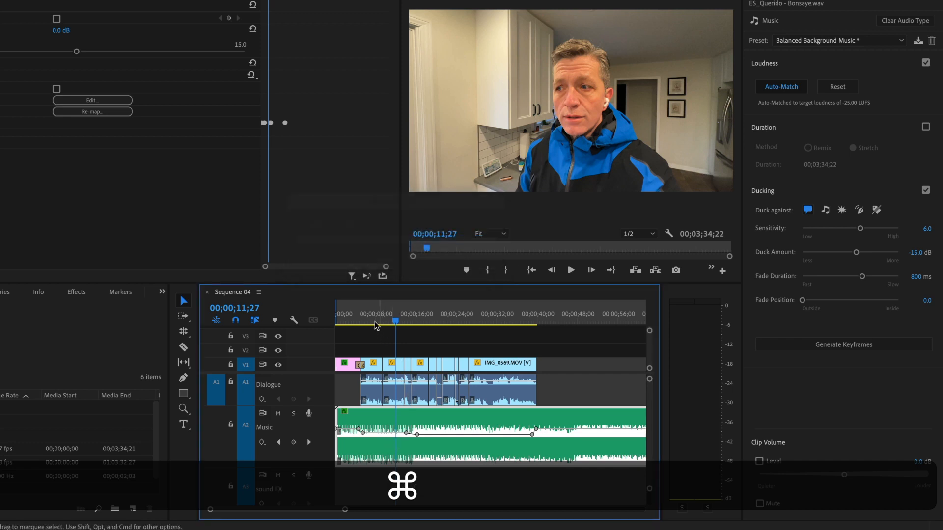
- Play the sequence near 00;00;07, from 00;00;13;01 across the added keyframes, and through the end of the dialogue
left_click(375, 318)
key("space")
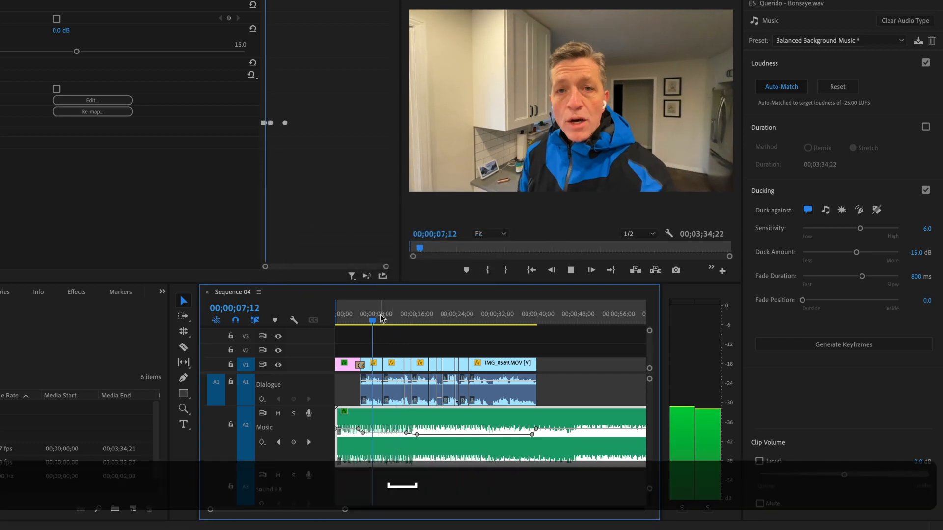
left_click(402, 321)
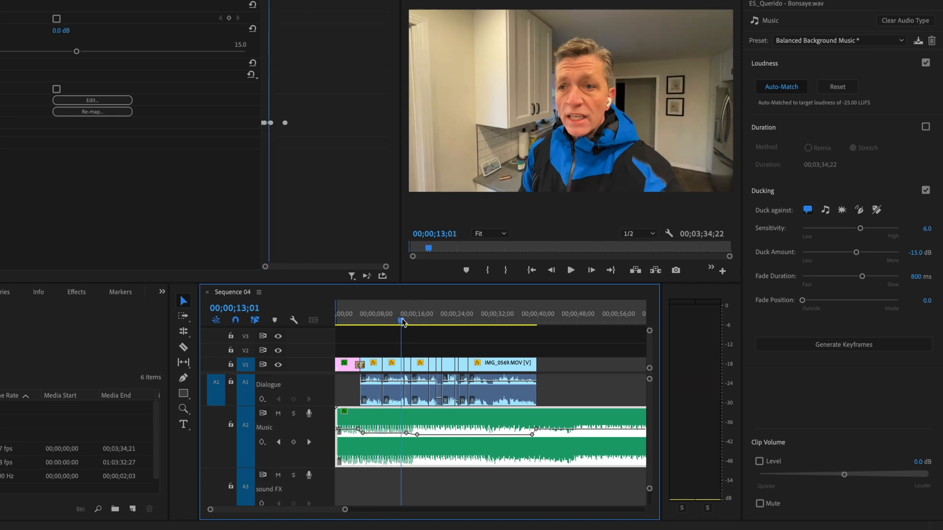
key("space")
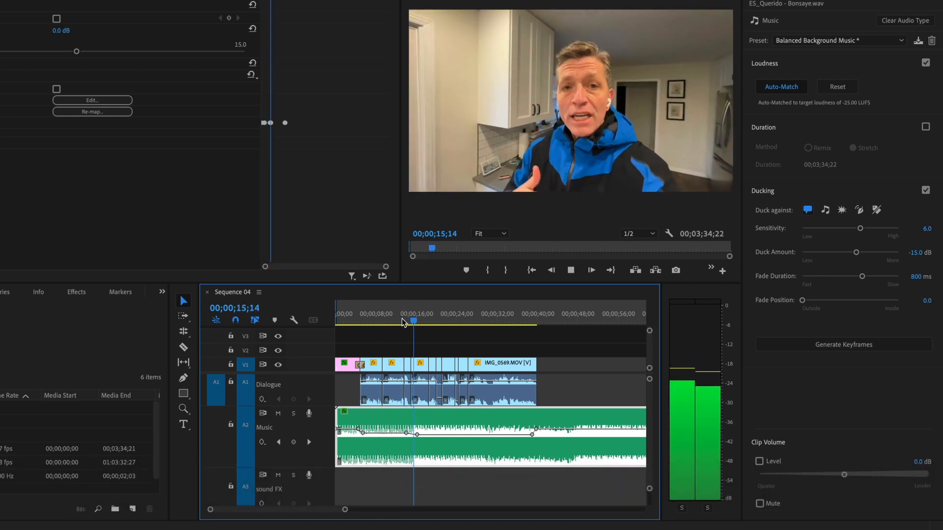
key("space")
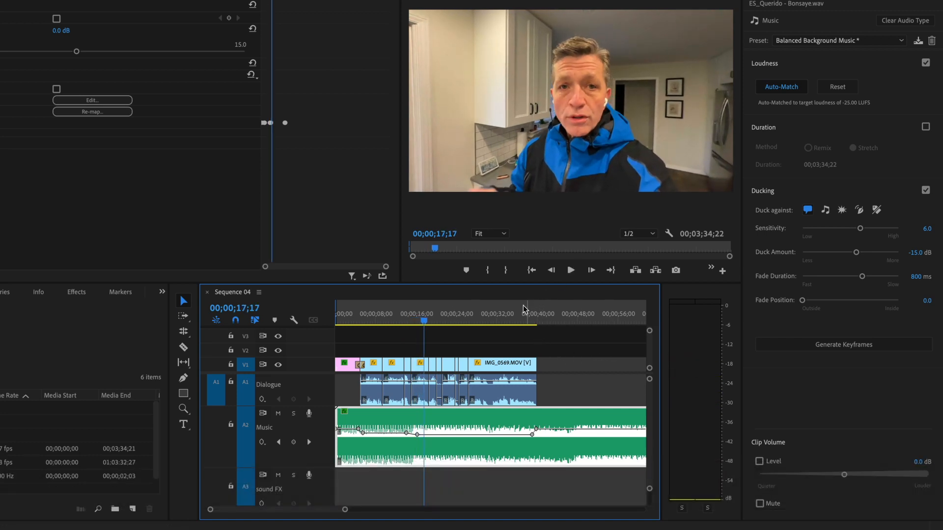
left_click(521, 320)
key("space")
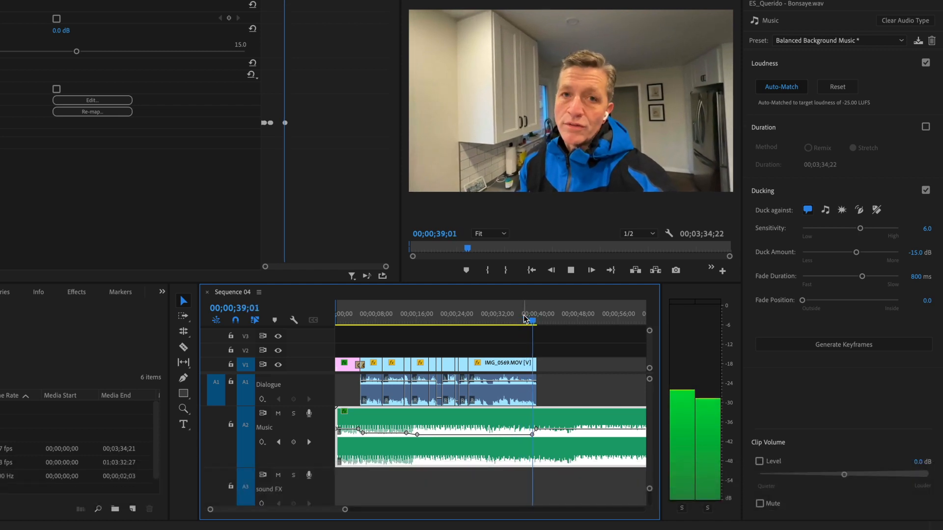
key("space")
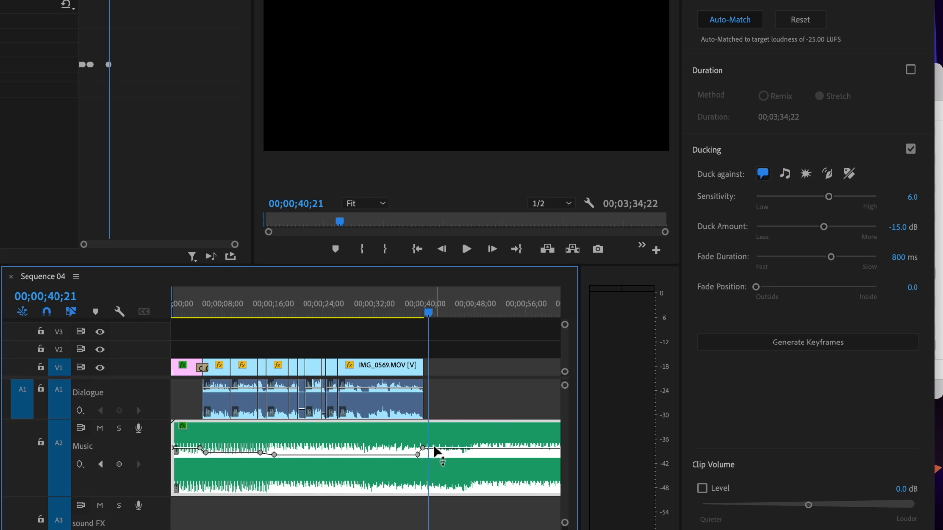
- Set the music clip's ducking fade duration to 1079 ms and regenerate its keyframes
left_click_drag(832, 257, 844, 259)
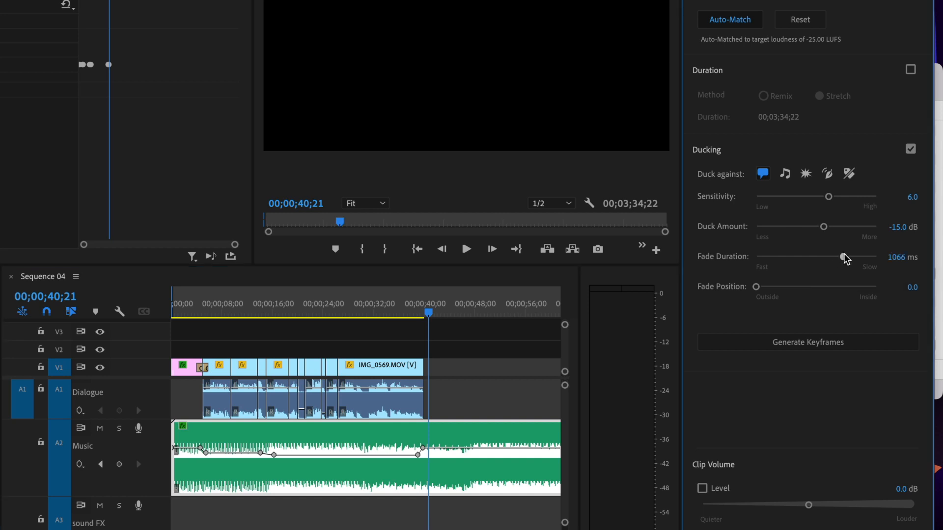
left_click(829, 346)
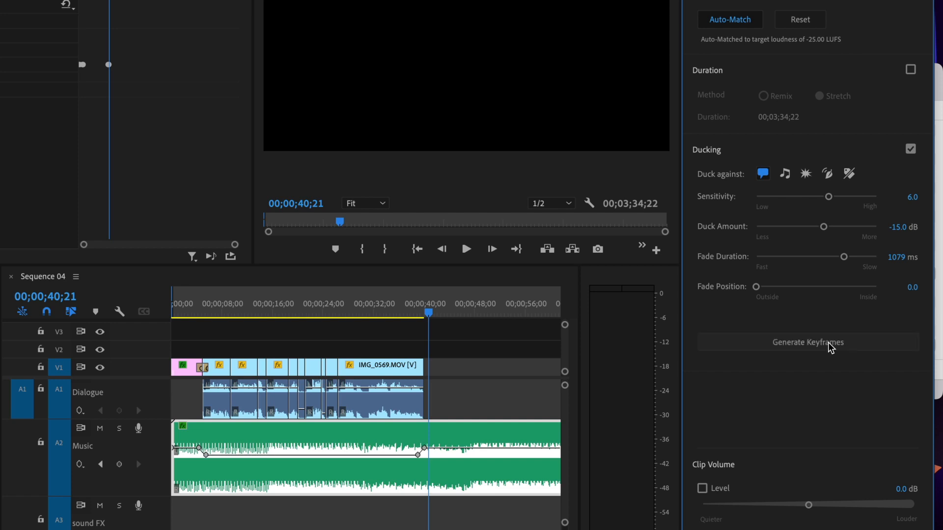